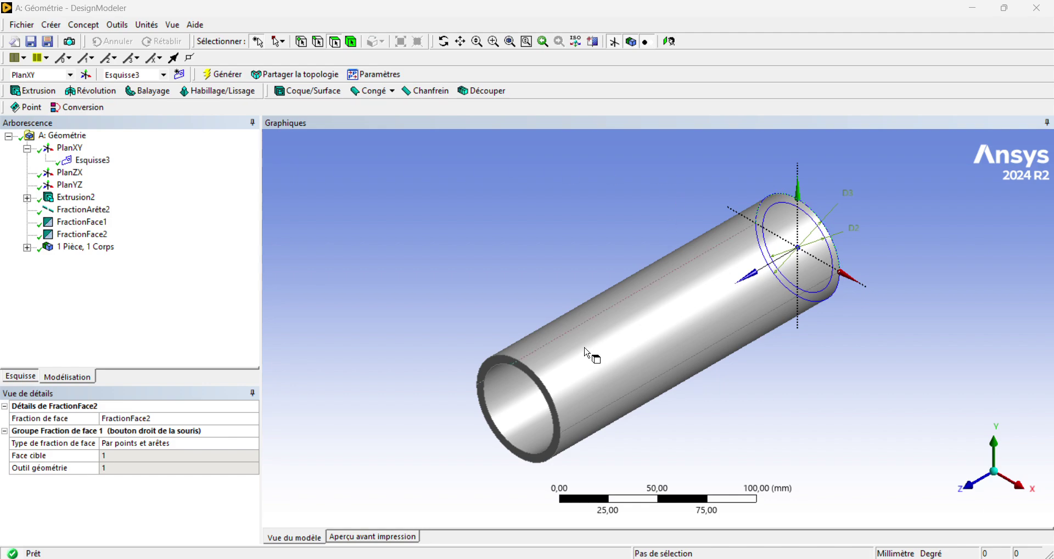
# Examine how the finished tube's outer cylindrical surface is split into separate faces by selecting them in turn.
pyautogui.click(668, 344)
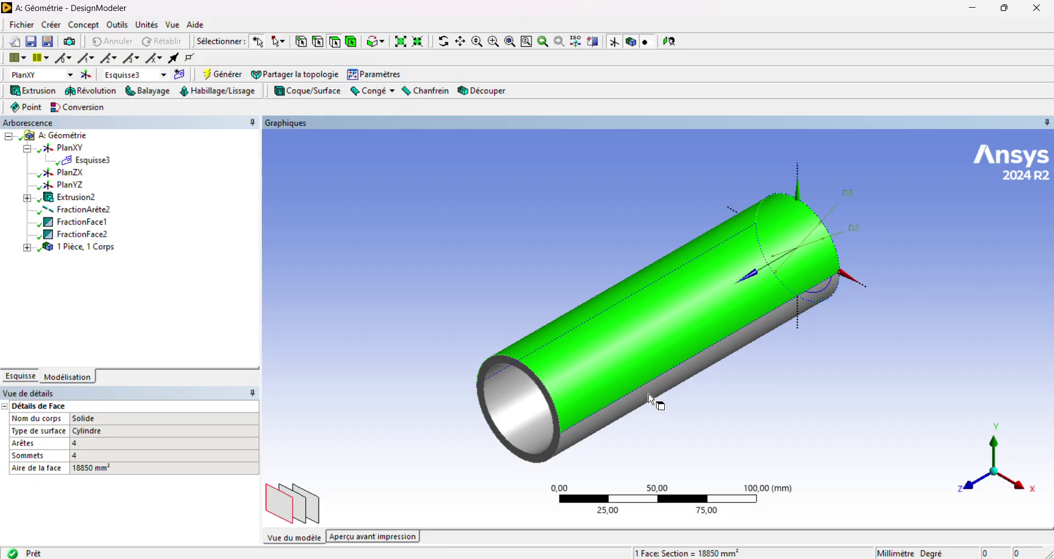
pyautogui.click(650, 397)
pyautogui.click(613, 360)
pyautogui.click(638, 397)
pyautogui.click(614, 339)
pyautogui.click(631, 390)
pyautogui.click(626, 381)
pyautogui.click(654, 388)
pyautogui.click(636, 369)
pyautogui.click(665, 375)
pyautogui.click(656, 365)
pyautogui.click(676, 383)
pyautogui.click(616, 370)
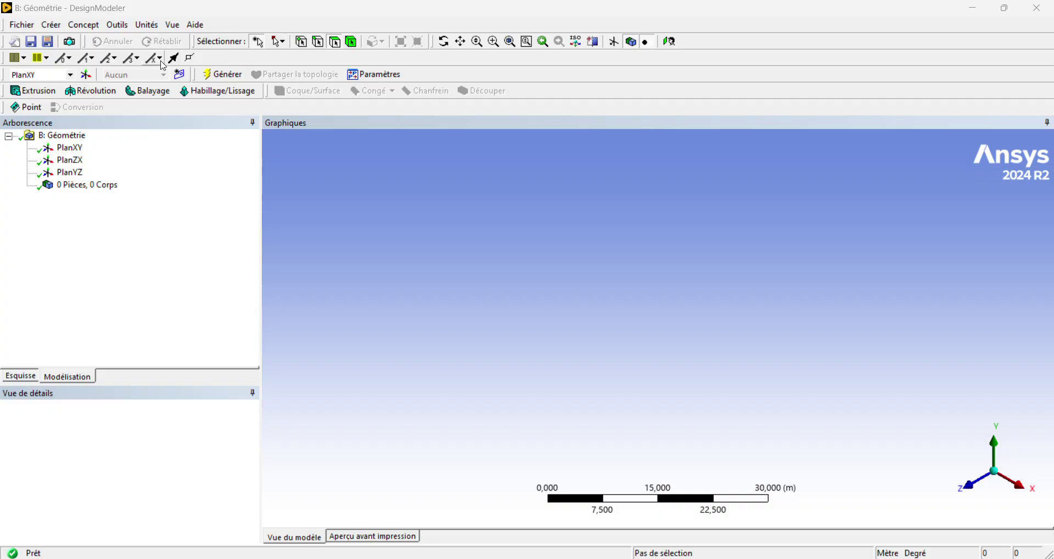
# Set the new geometry's units to millimetres and begin sketching on PlanXY, viewed face-on.
pyautogui.click(159, 25)
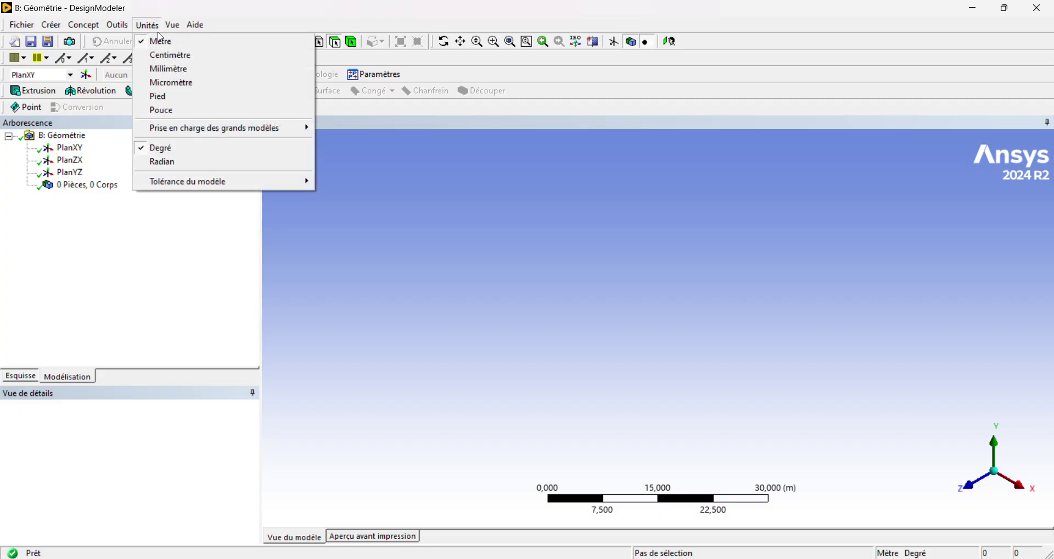
pyautogui.click(182, 66)
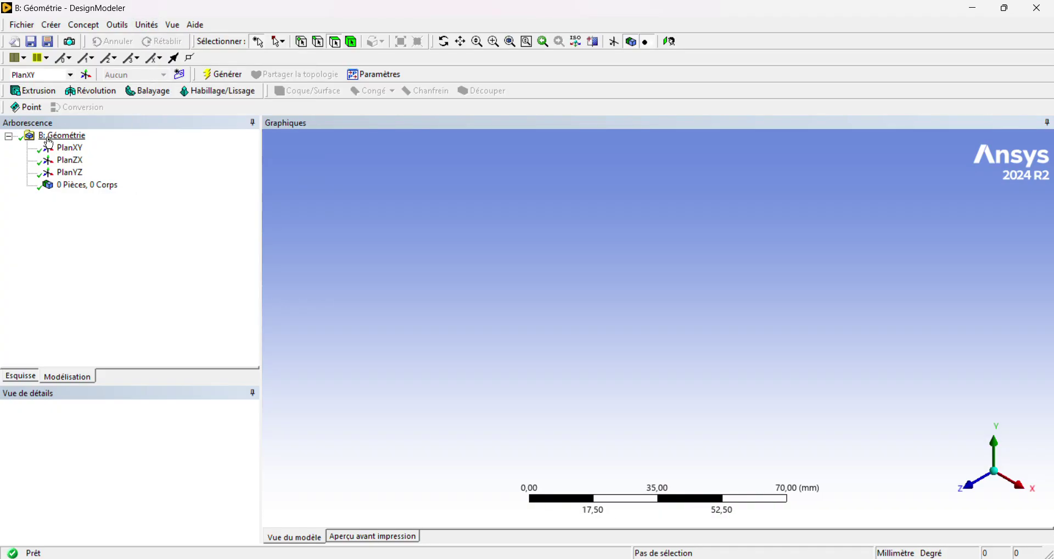
pyautogui.click(71, 149)
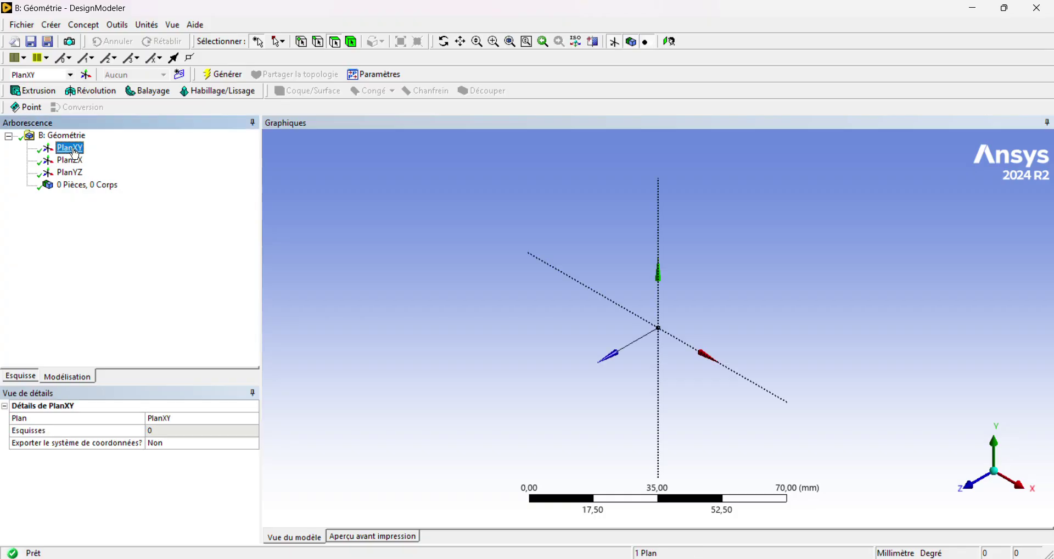
pyautogui.click(671, 45)
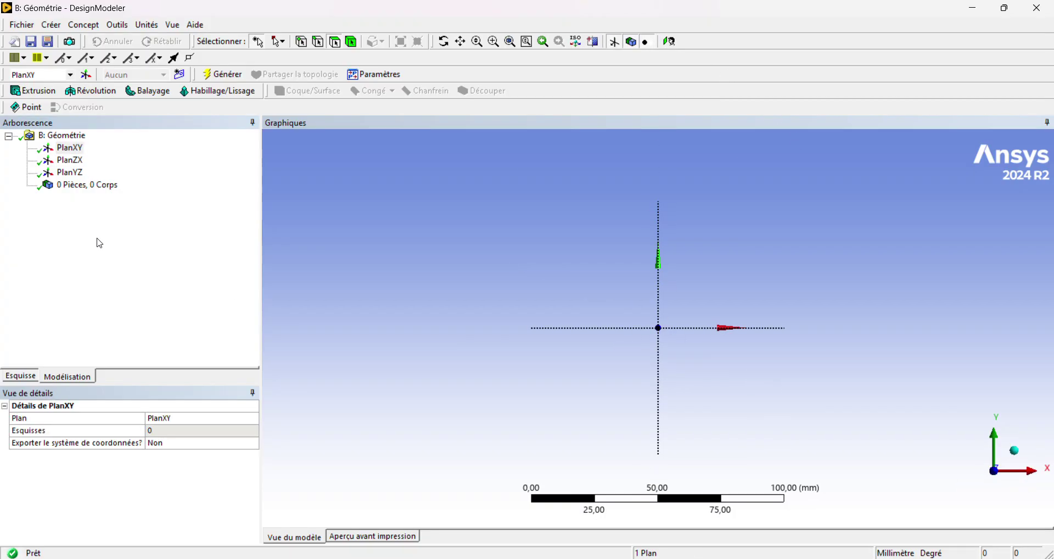
pyautogui.click(21, 376)
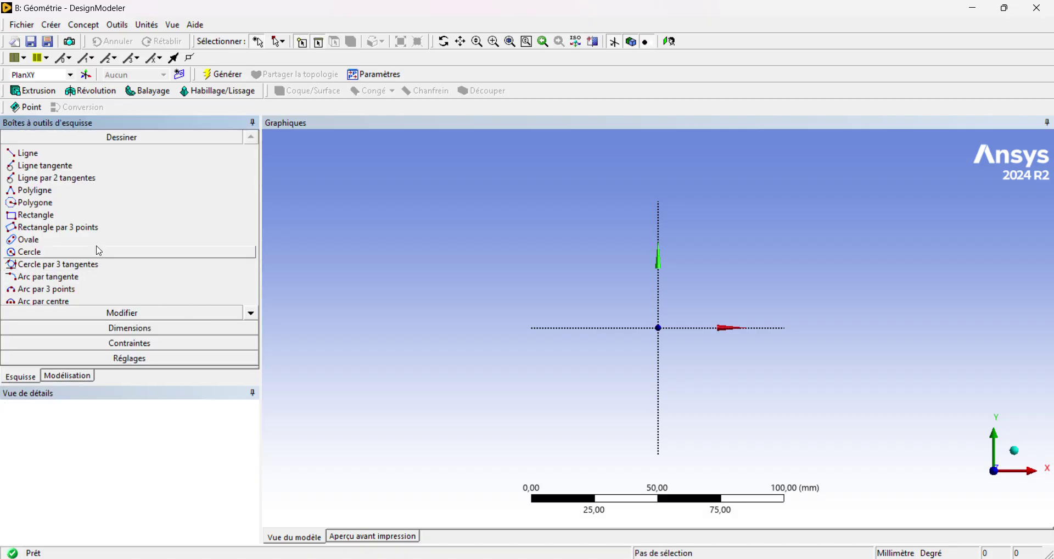
# Draw a circle about 50 mm in diameter away from the origin, in the upper-left quadrant of the sketch plane.
pyautogui.click(36, 256)
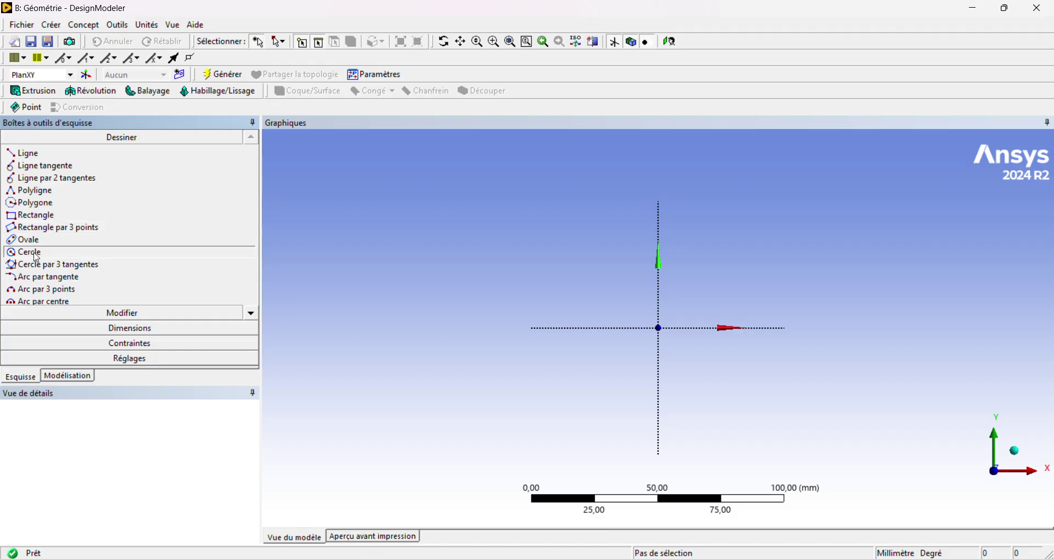
pyautogui.click(525, 233)
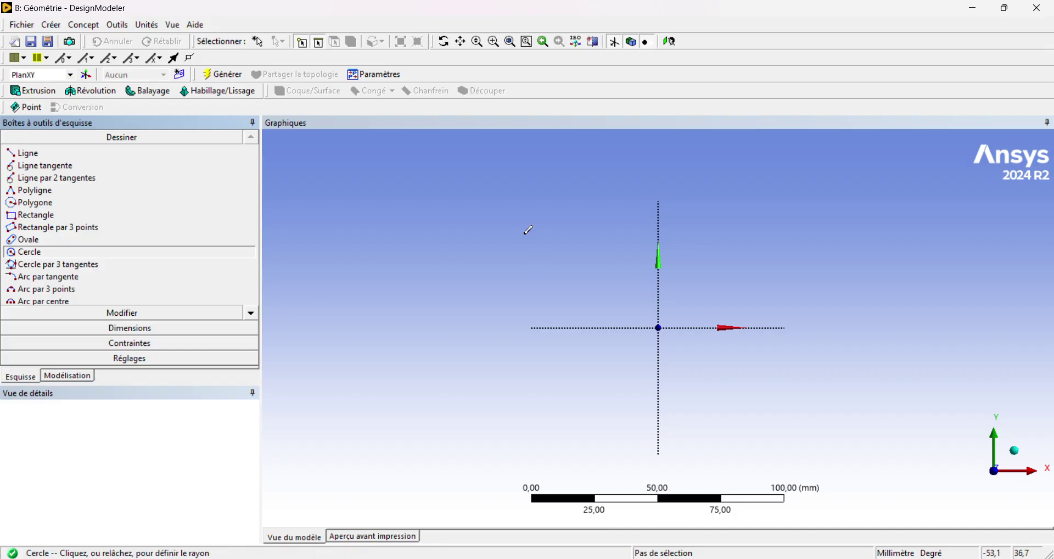
pyautogui.click(569, 280)
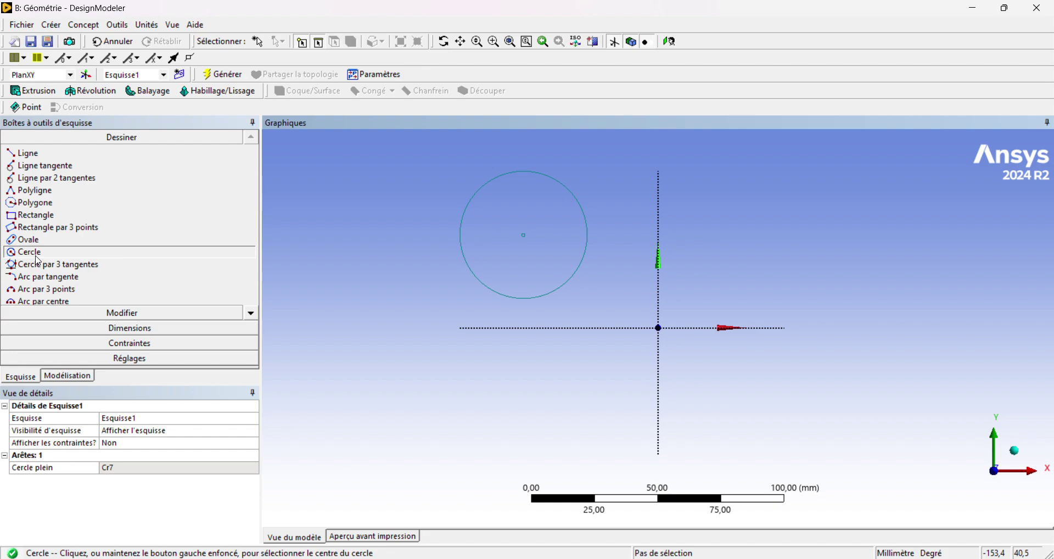
# Constrain the circle to be concentric with the sketch origin.
pyautogui.click(114, 346)
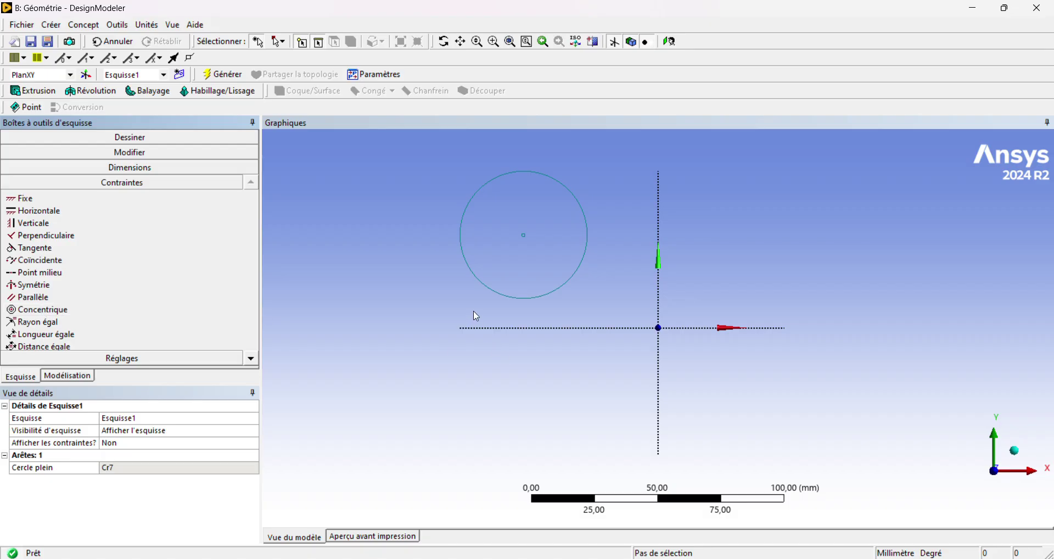
pyautogui.click(535, 299)
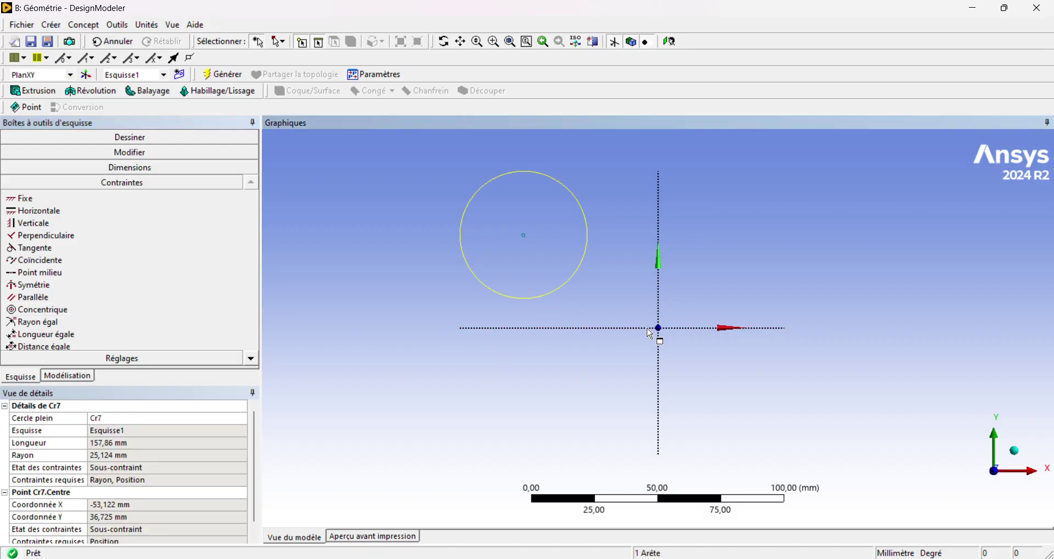
pyautogui.click(657, 342)
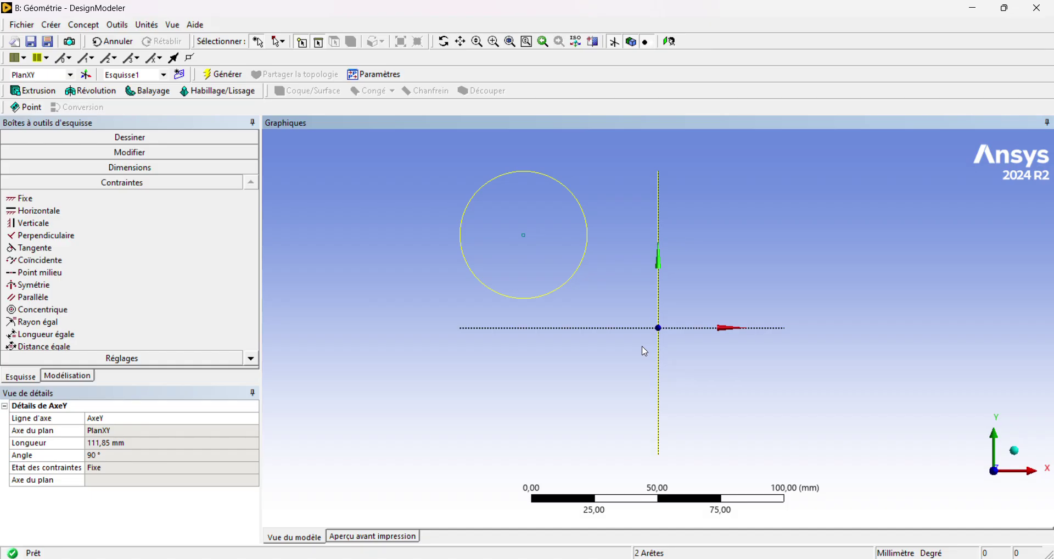
pyautogui.click(617, 284)
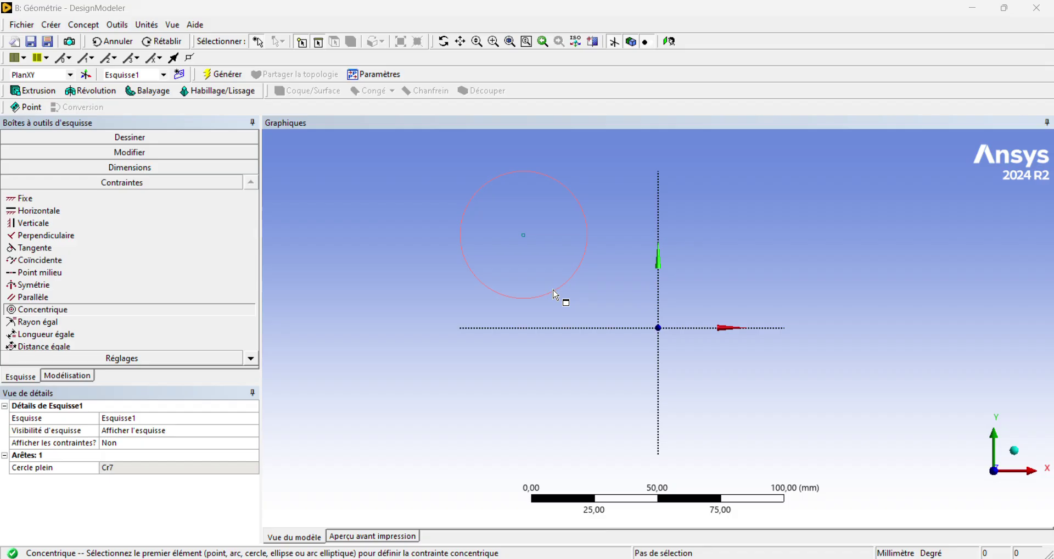
pyautogui.click(556, 295)
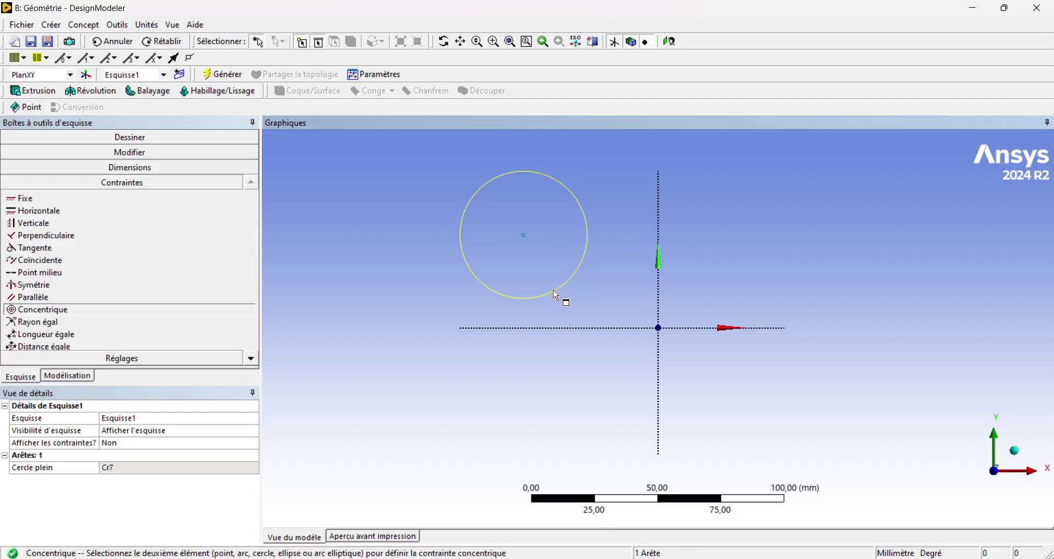
pyautogui.click(659, 328)
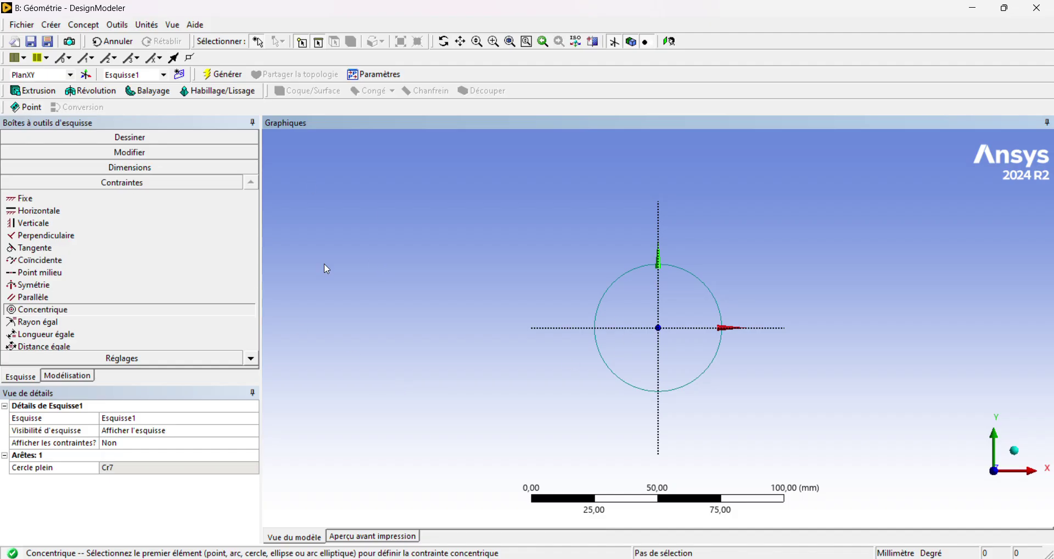
# Draw a second, smaller circle about 34 mm in diameter outside the first one, in the upper-left quadrant.
pyautogui.click(130, 137)
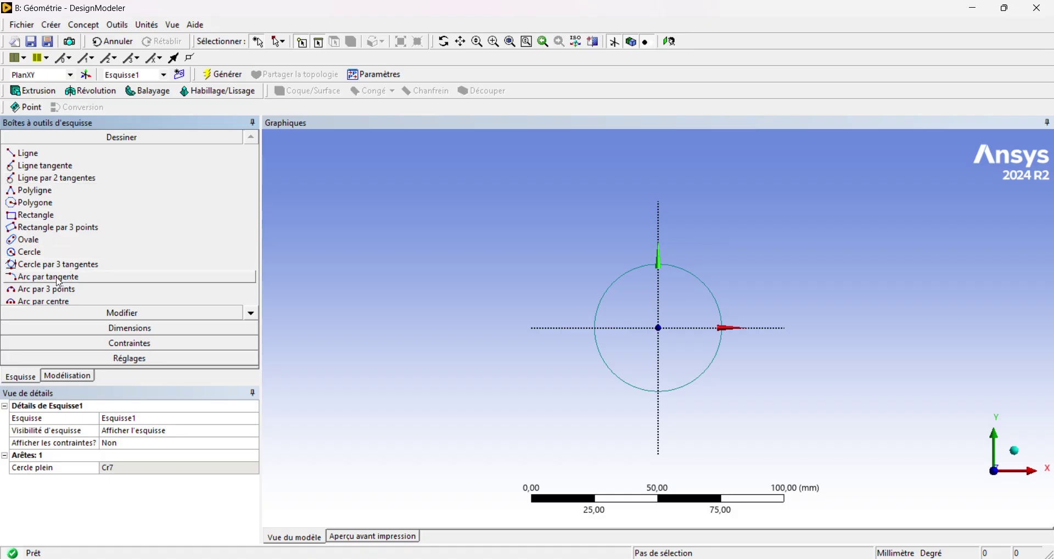
pyautogui.click(55, 252)
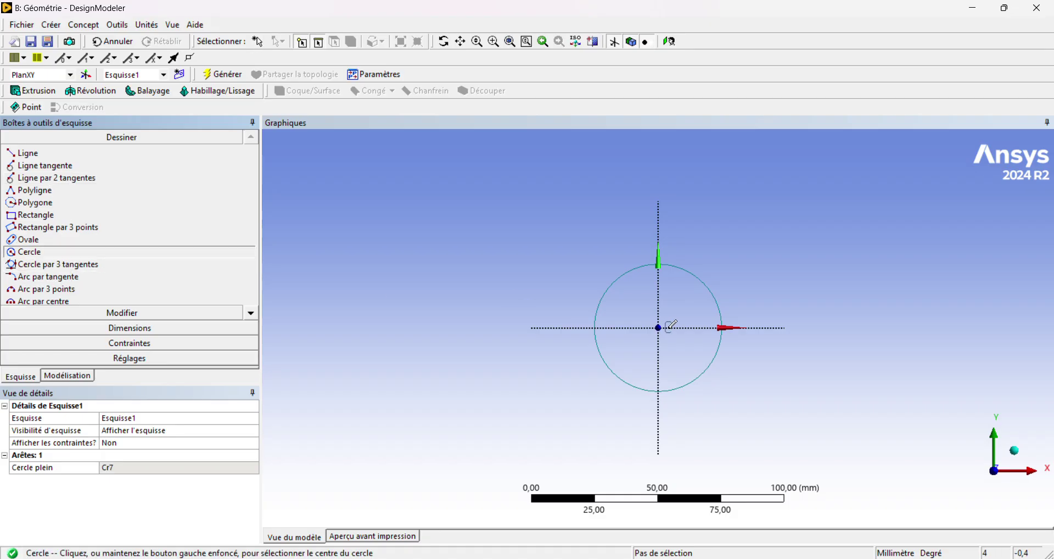
pyautogui.click(486, 203)
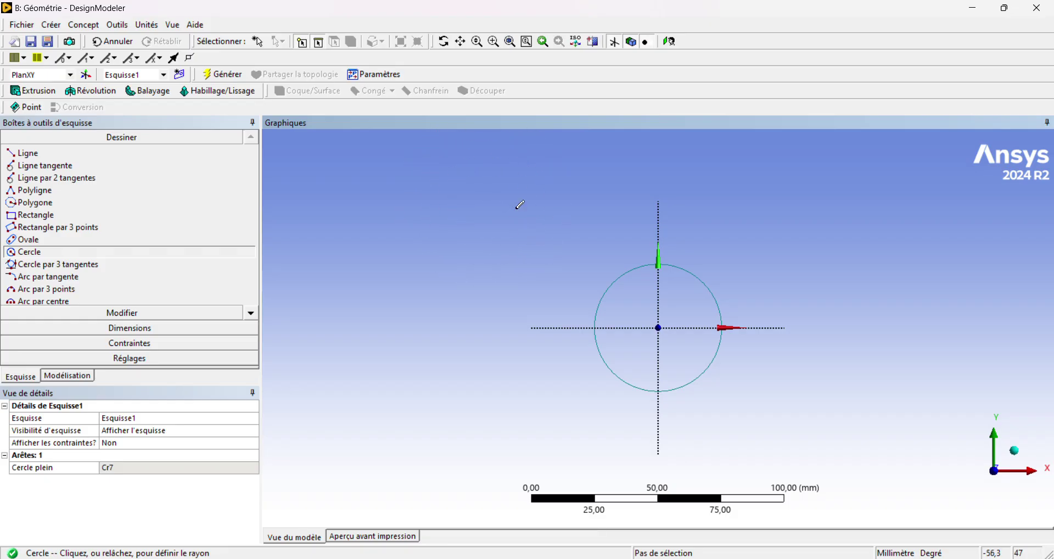
pyautogui.click(522, 220)
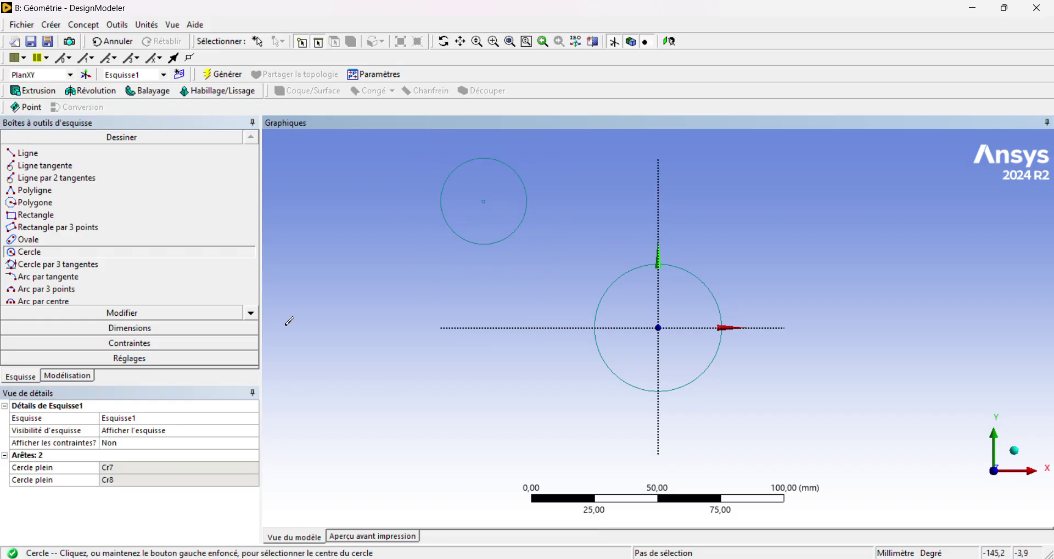
# Make the smaller circle concentric with the sketch origin so it lies inside the first circle.
pyautogui.click(106, 342)
pyautogui.click(77, 310)
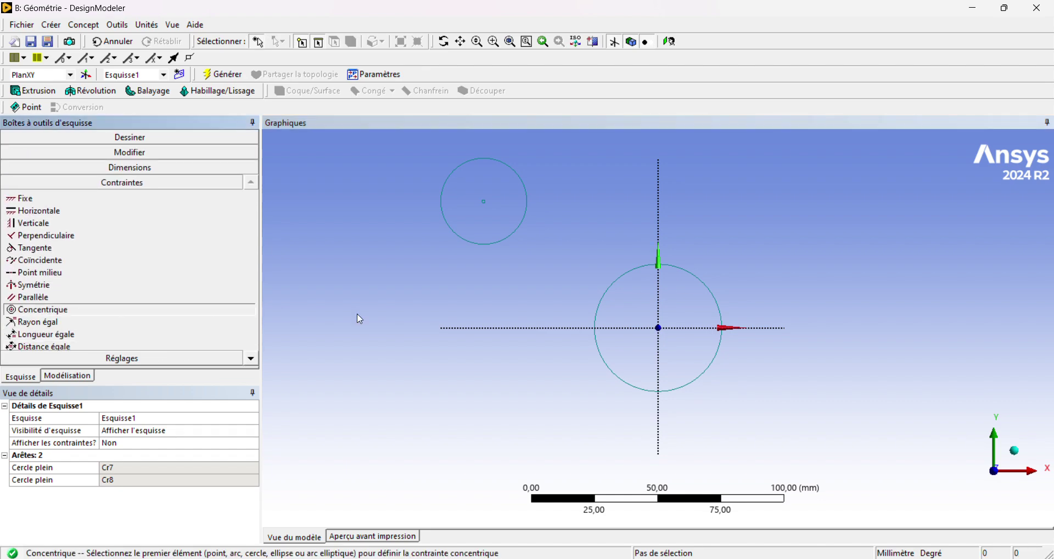
pyautogui.click(497, 250)
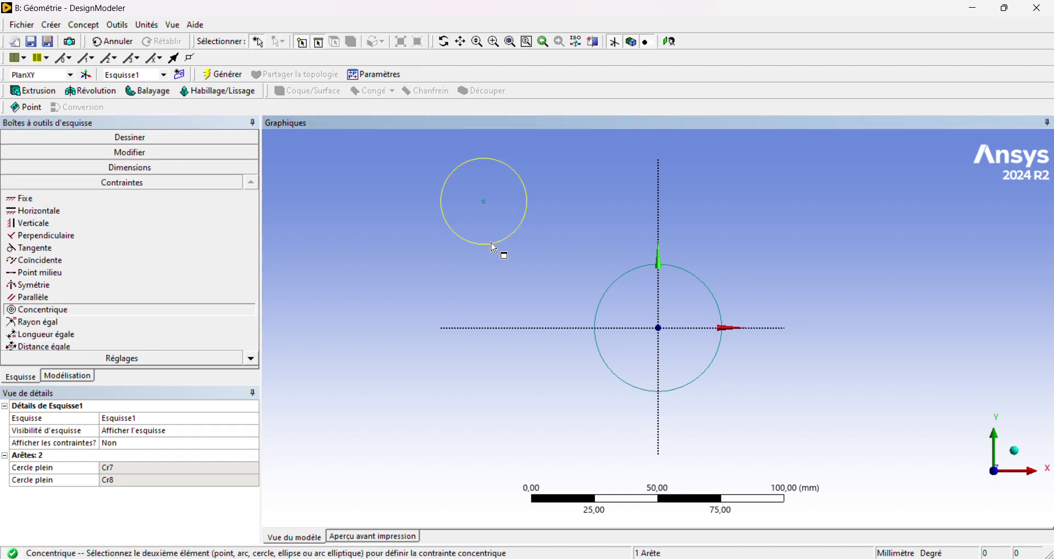
pyautogui.click(659, 328)
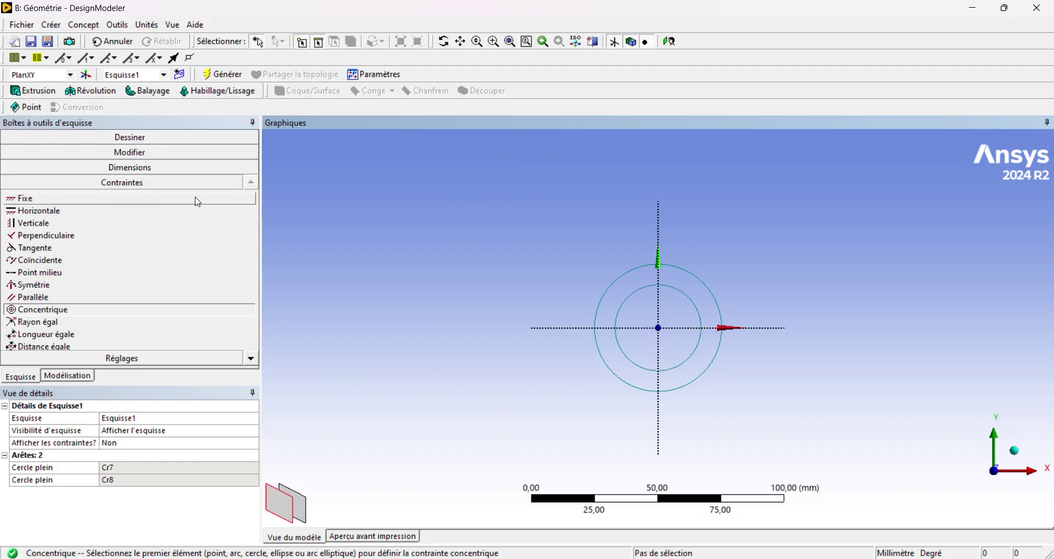
# Add a diameter dimension to the inner circle.
pyautogui.click(127, 168)
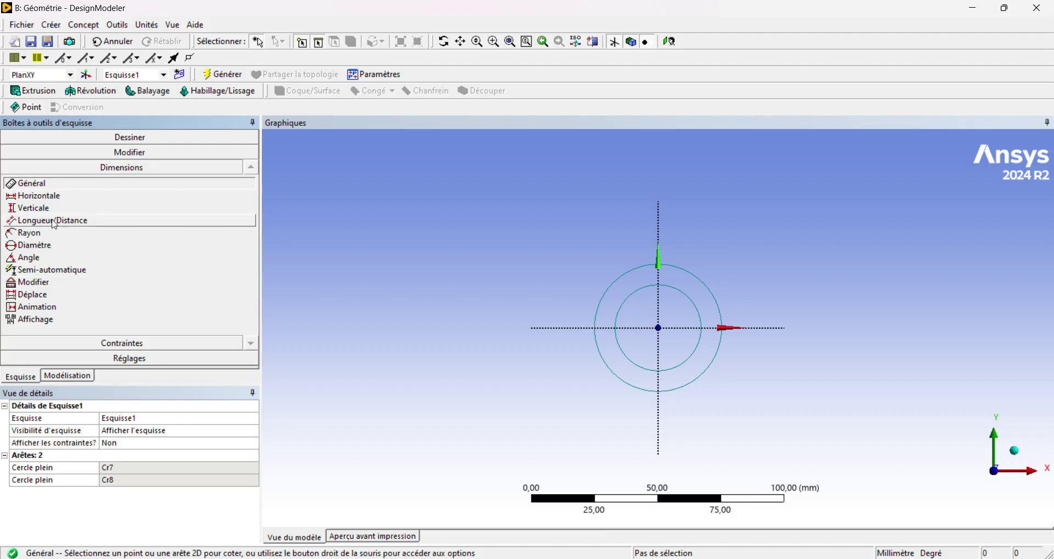
pyautogui.click(57, 246)
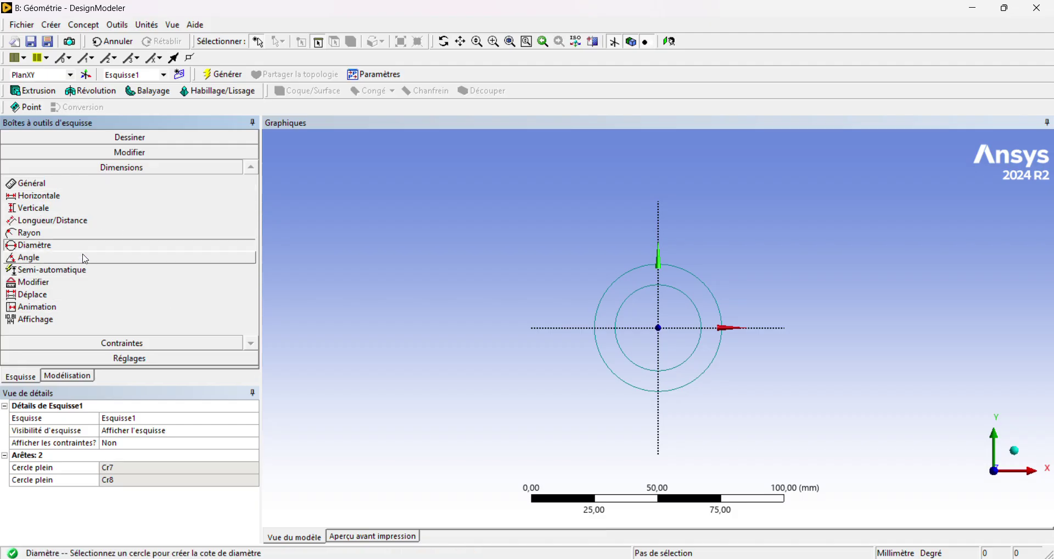
pyautogui.click(702, 317)
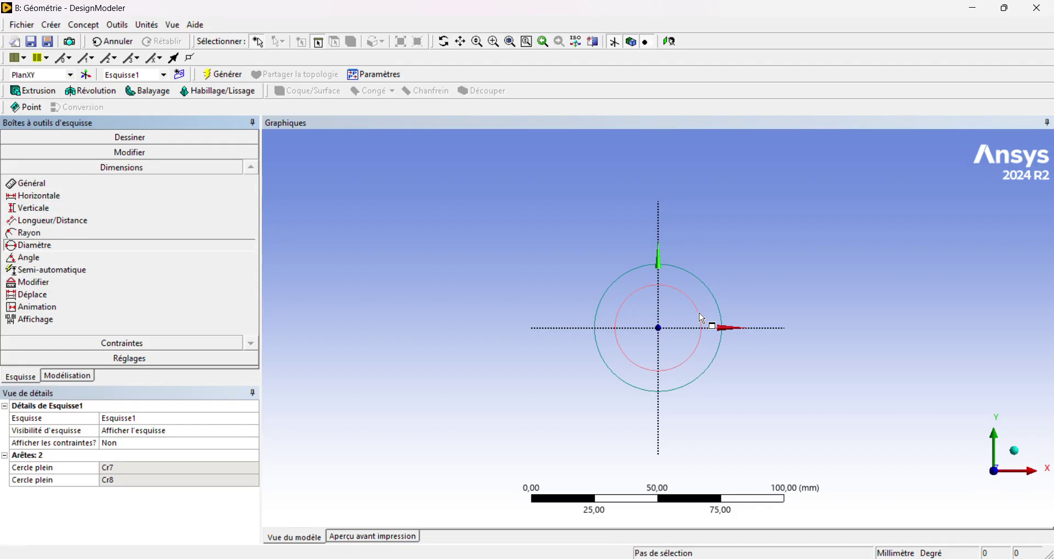
pyautogui.click(782, 252)
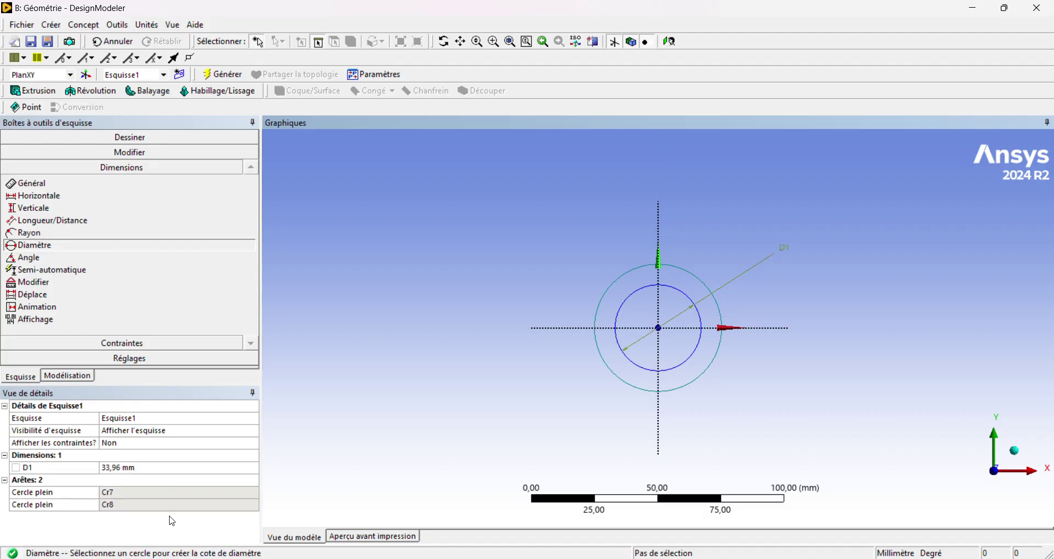
# Set the inner circle's diameter to 50 mm.
pyautogui.click(112, 467)
pyautogui.write('50')
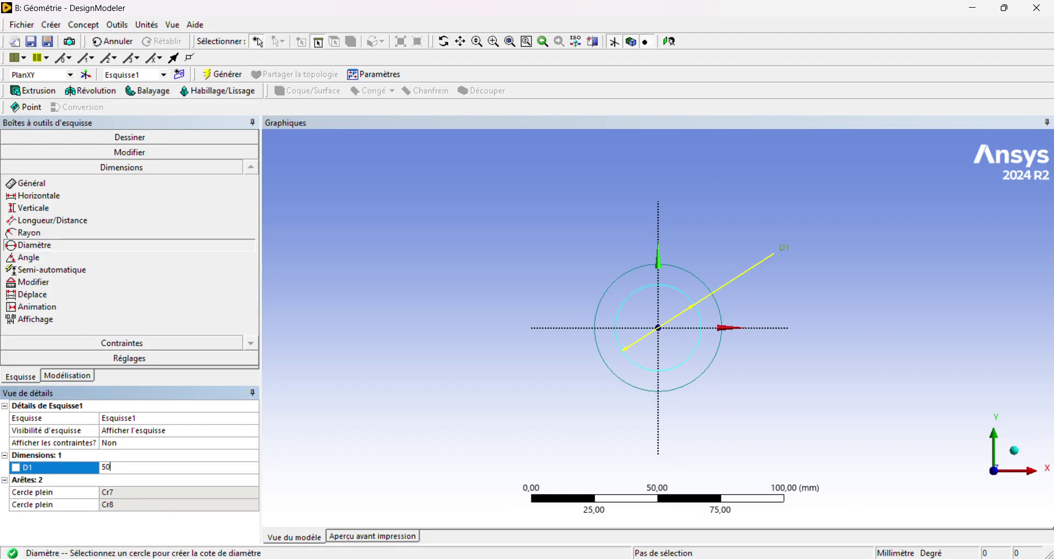
pyautogui.press('Return')
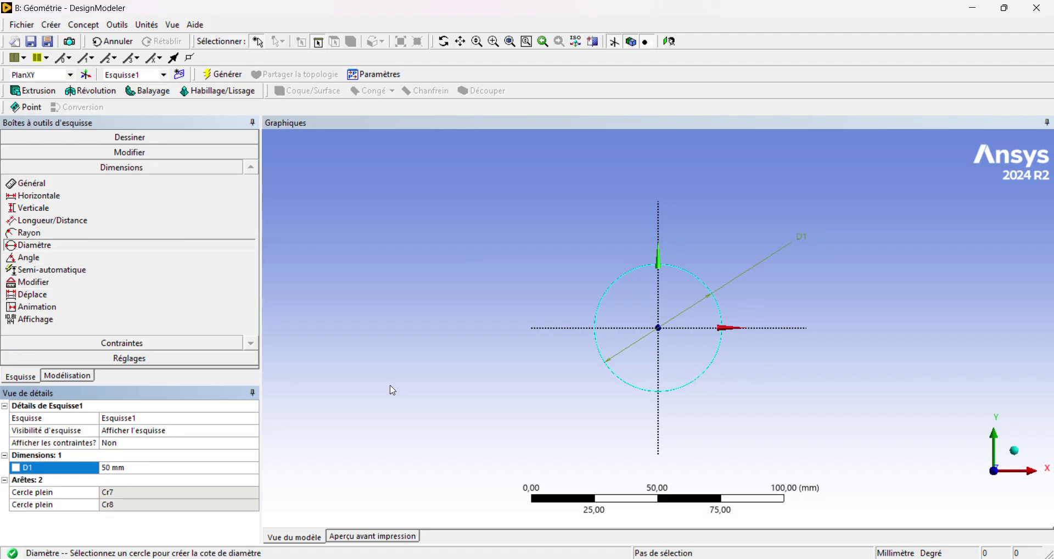
# Set the inner circle's diameter to 40 mm.
pyautogui.click(117, 467)
pyautogui.write('40')
pyautogui.press('Return')
# Dimension the outer circle's diameter and set it to 50 mm.
pyautogui.click(694, 271)
pyautogui.click(697, 269)
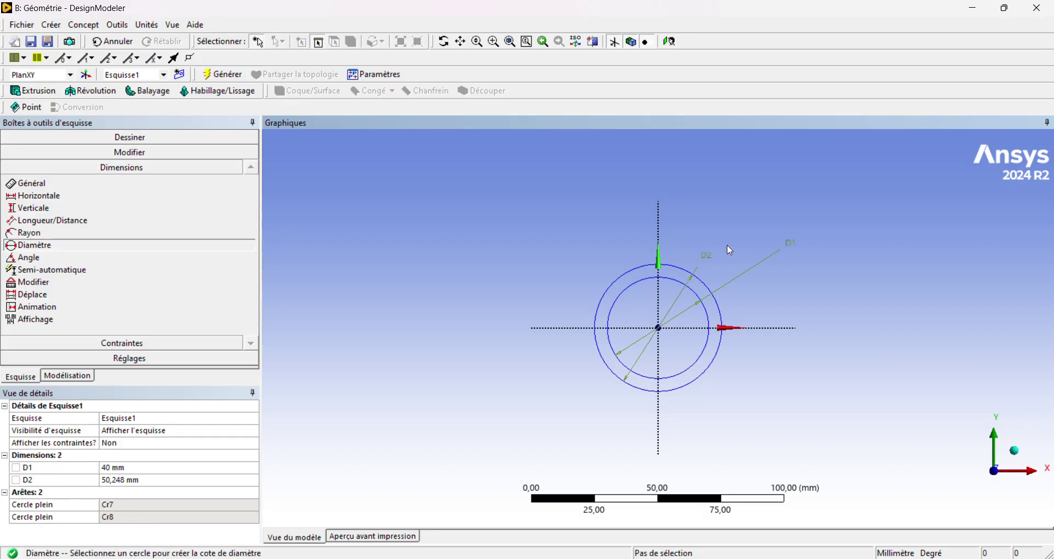
pyautogui.click(141, 481)
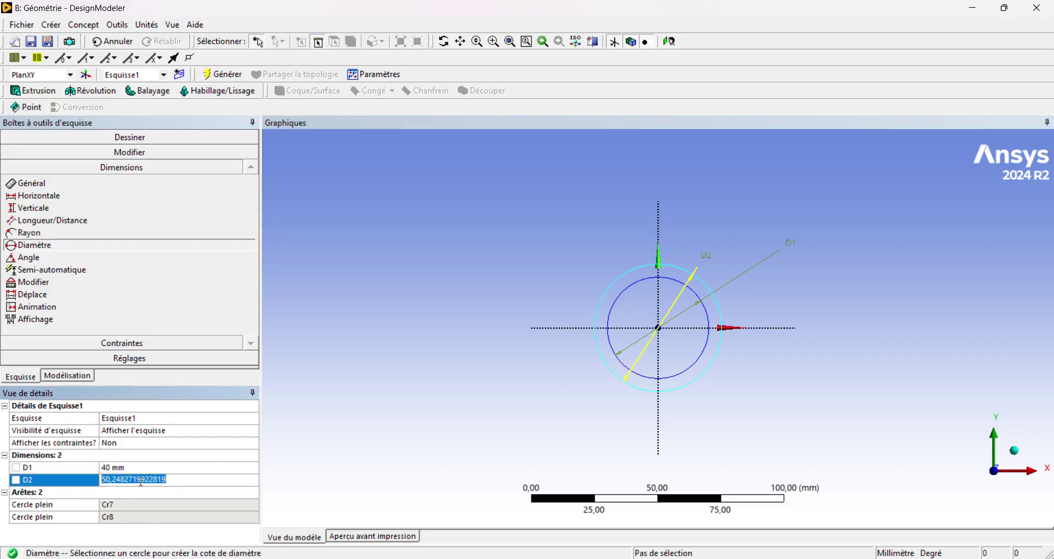
pyautogui.write('50')
pyautogui.press('Return')
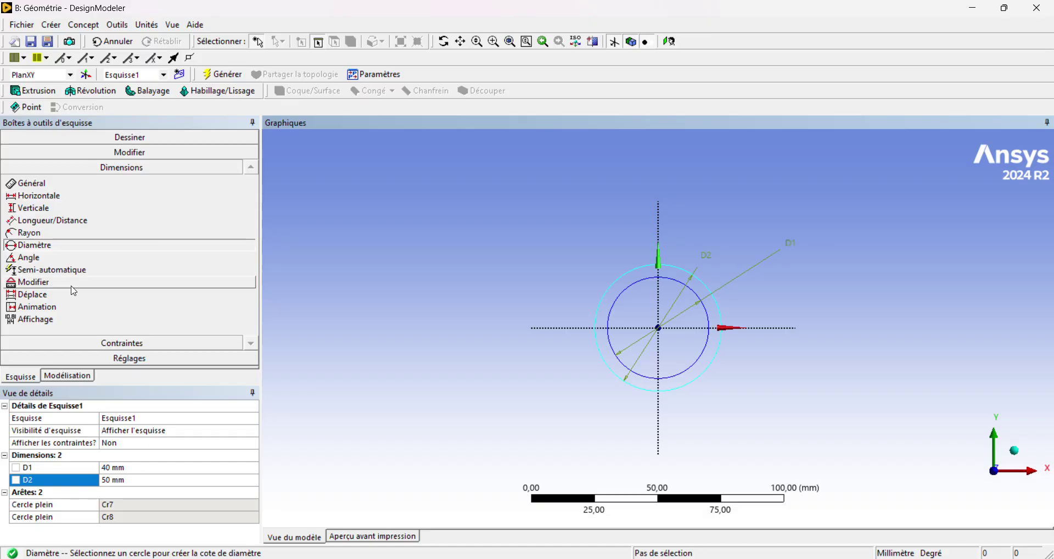
# Extrude the two-circle sketch on the XY plane to a depth of 100 mm and generate the tube.
pyautogui.click(68, 375)
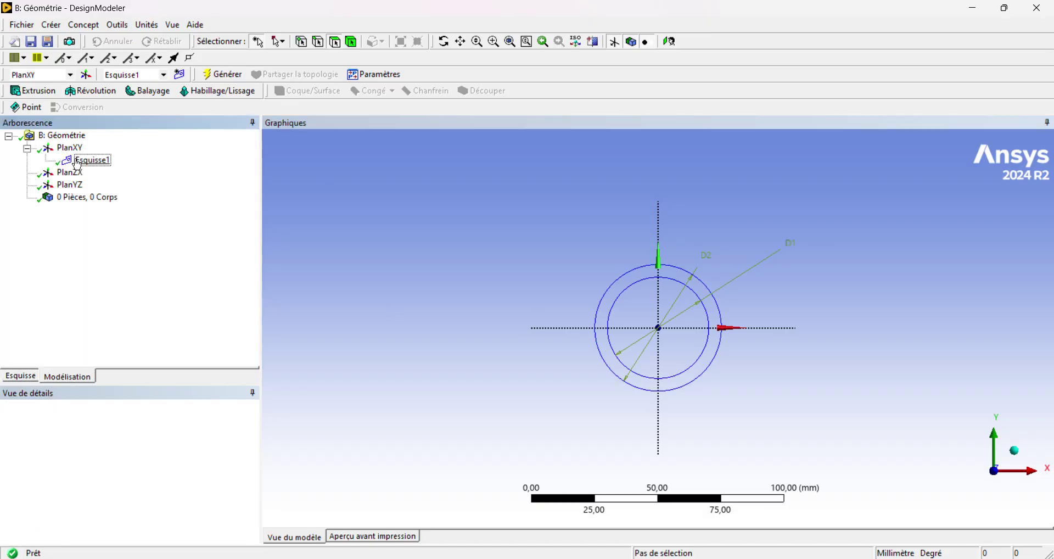
pyautogui.click(32, 91)
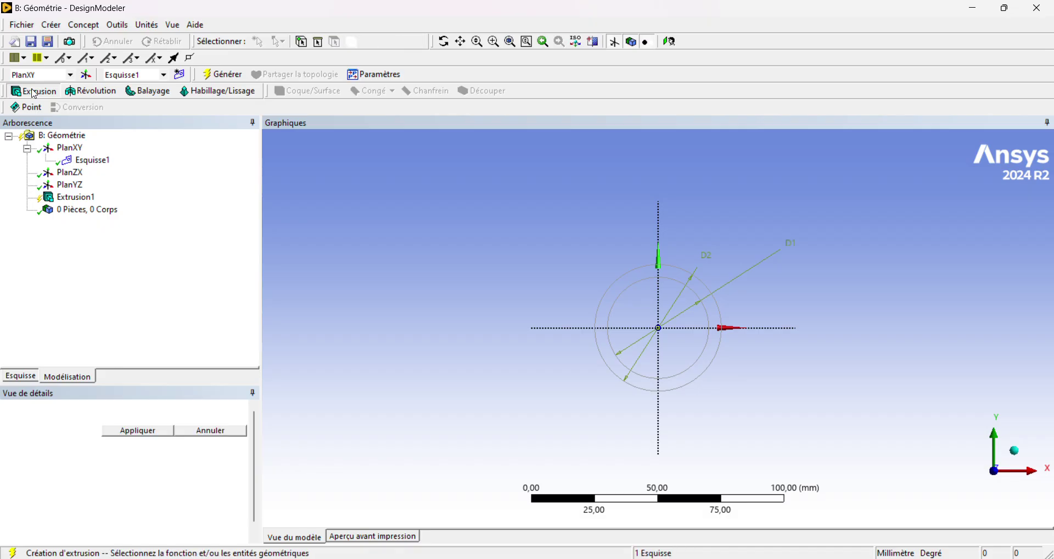
pyautogui.click(95, 163)
pyautogui.click(149, 435)
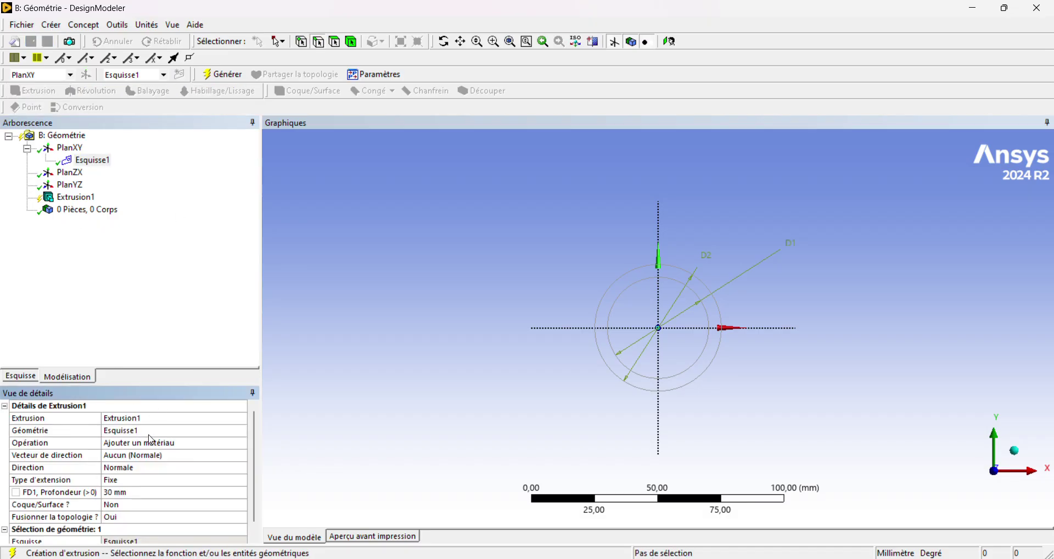
pyautogui.click(115, 493)
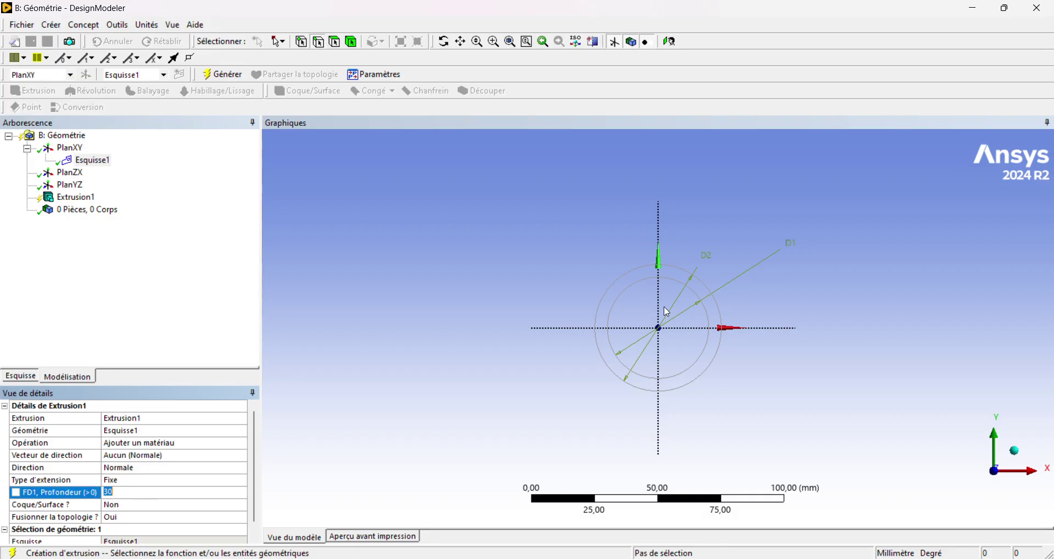
pyautogui.write('100')
pyautogui.press('Return')
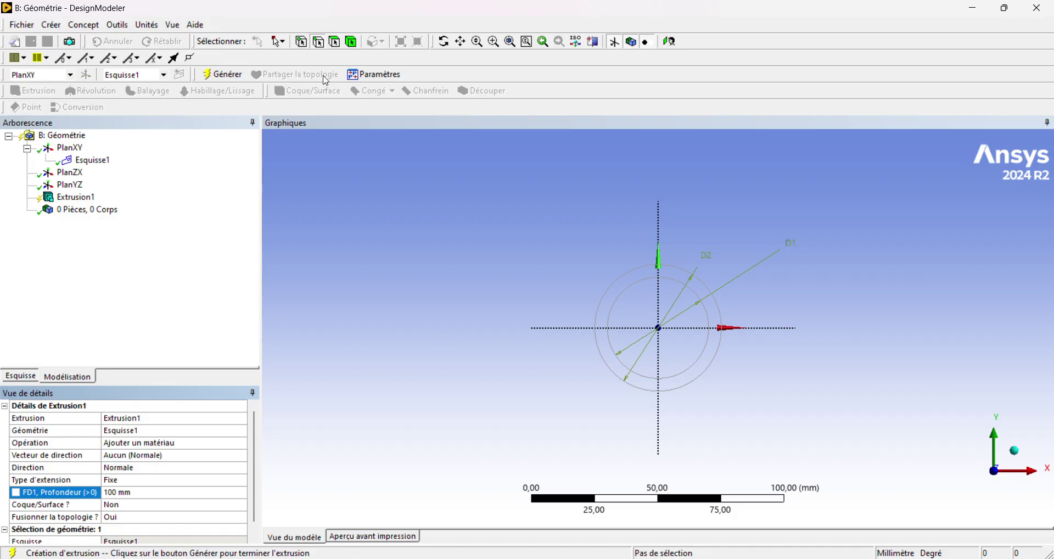
pyautogui.click(240, 78)
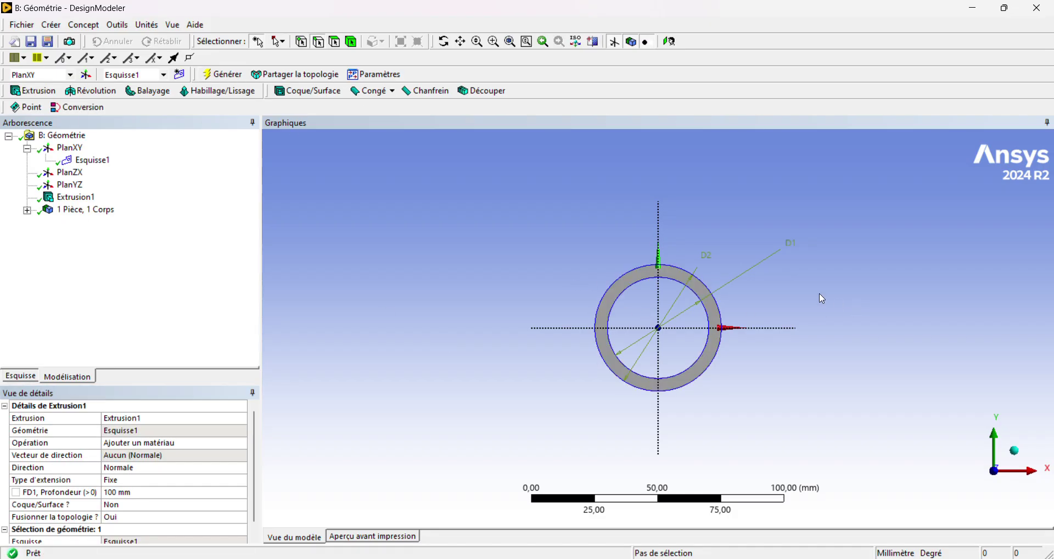
# Split the inner and outer circular edges at both ends of the tube at a fraction of 0.5 and generate.
pyautogui.moveTo(818, 295); pyautogui.dragTo(889, 303, button='middle')
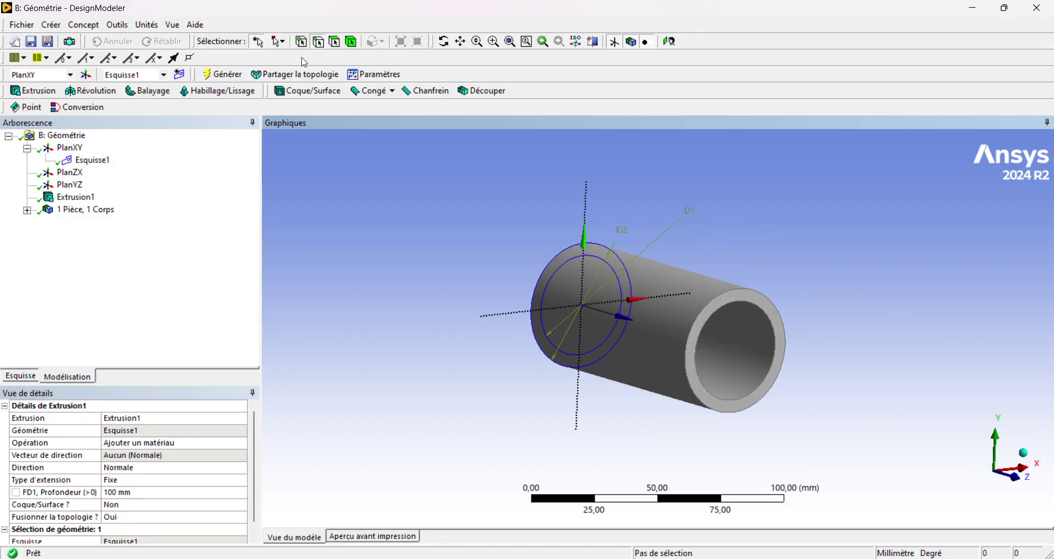
pyautogui.click(54, 25)
pyautogui.moveTo(77, 28)
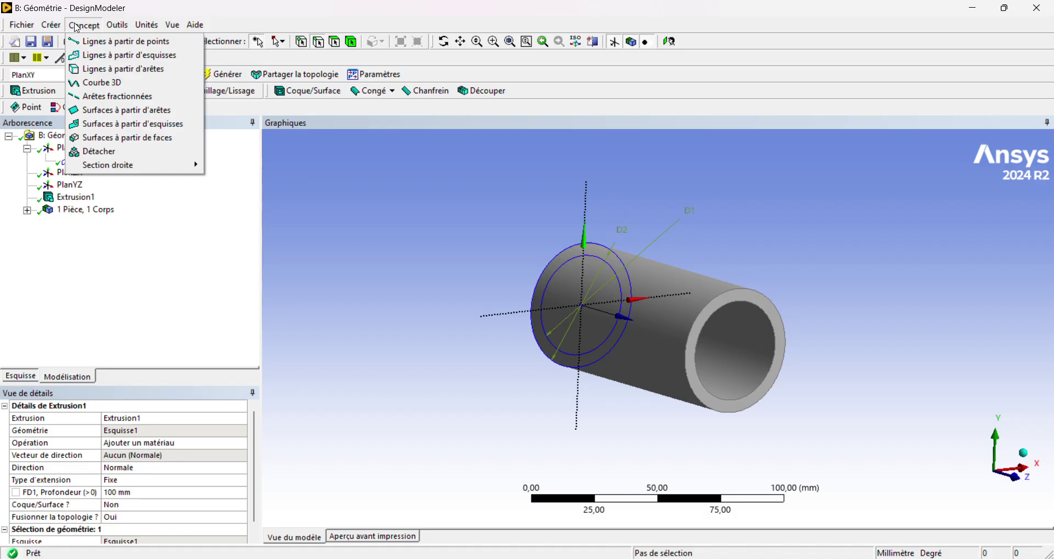
pyautogui.click(133, 97)
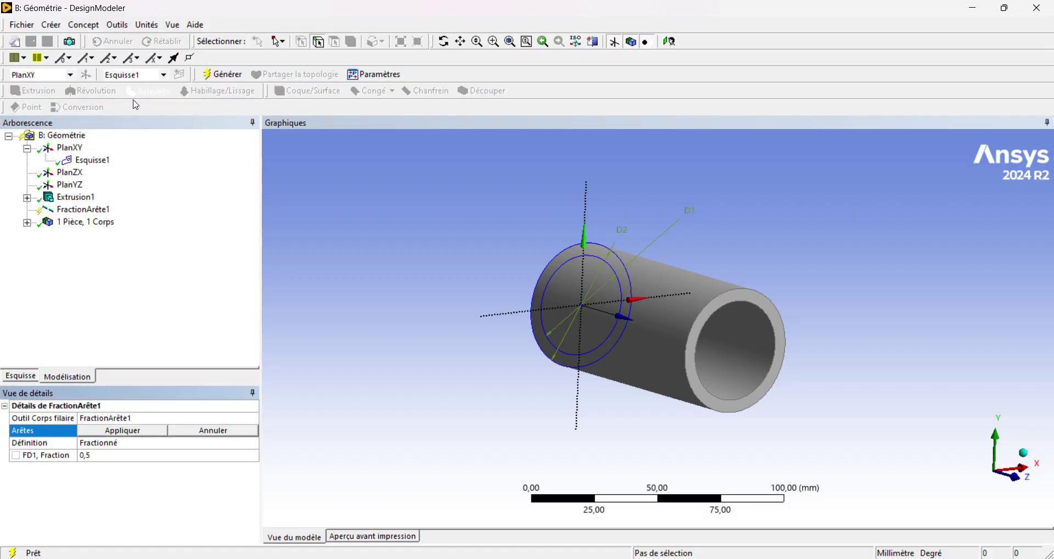
pyautogui.moveTo(967, 387); pyautogui.dragTo(722, 411, button='middle')
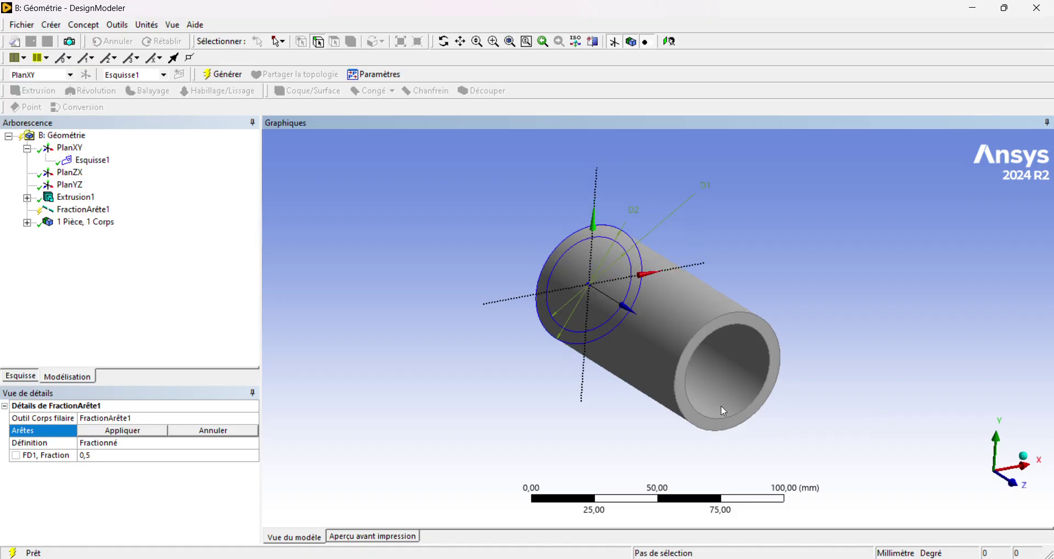
pyautogui.click(684, 376)
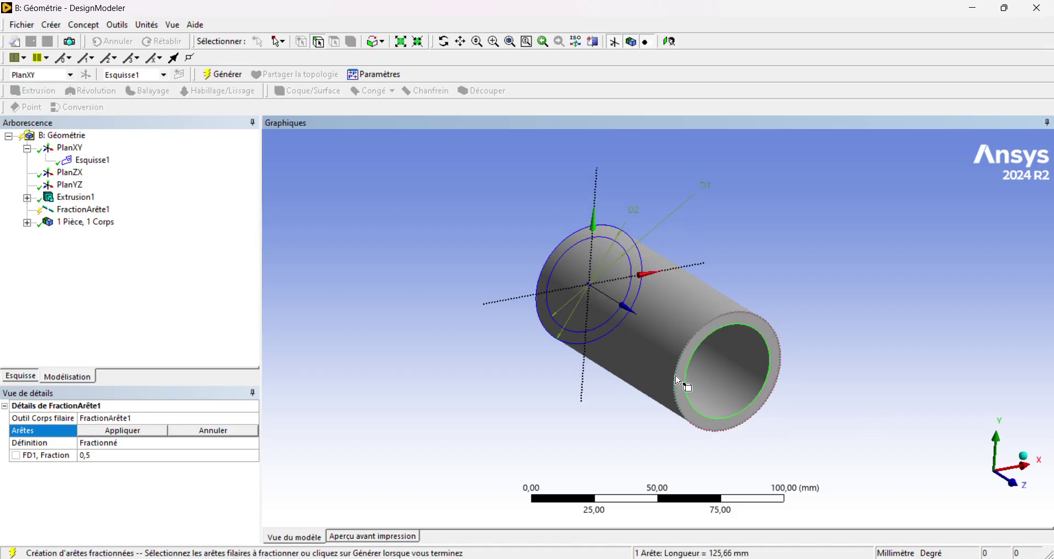
pyautogui.keyDown('ctrl'); pyautogui.click(676, 378); pyautogui.keyUp('ctrl')
pyautogui.moveTo(576, 392); pyautogui.dragTo(788, 432, button='middle')
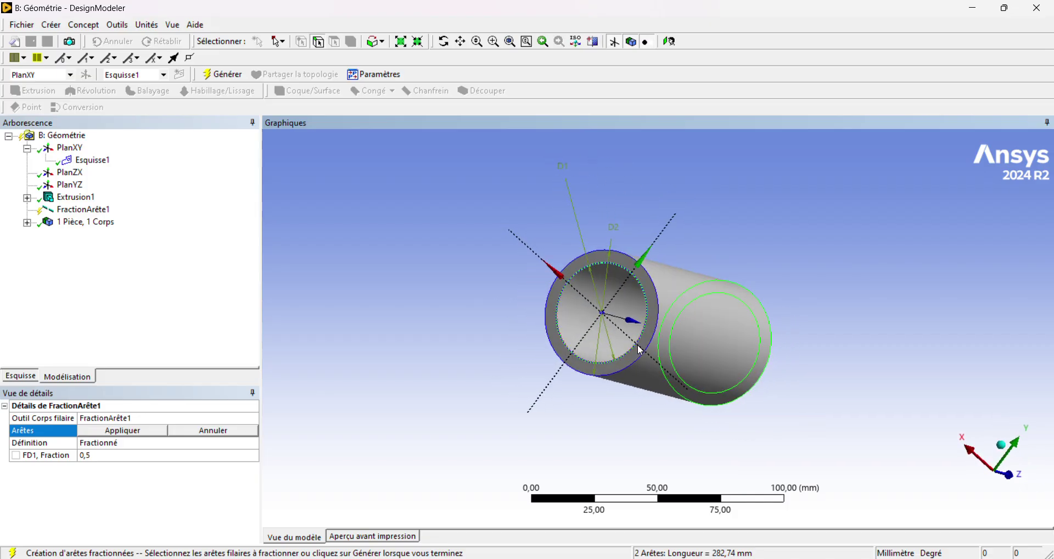
pyautogui.keyDown('ctrl'); pyautogui.click(639, 362); pyautogui.keyUp('ctrl')
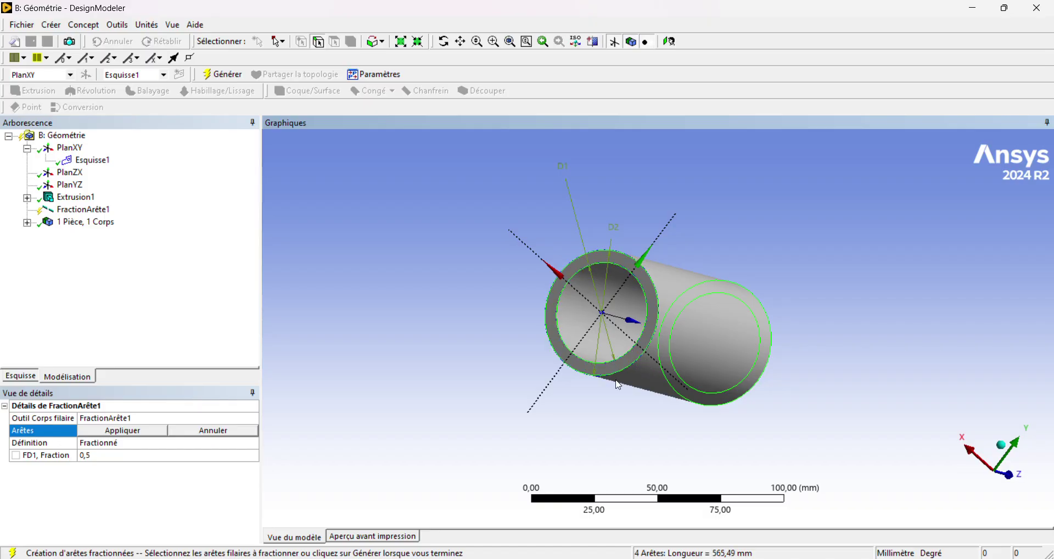
pyautogui.click(141, 431)
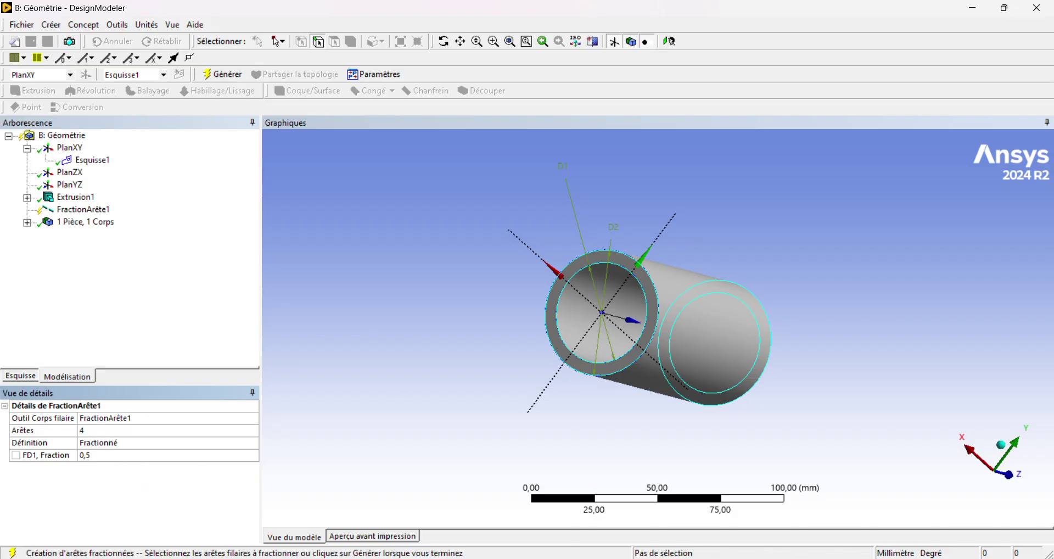
pyautogui.moveTo(851, 395); pyautogui.dragTo(571, 360, button='middle')
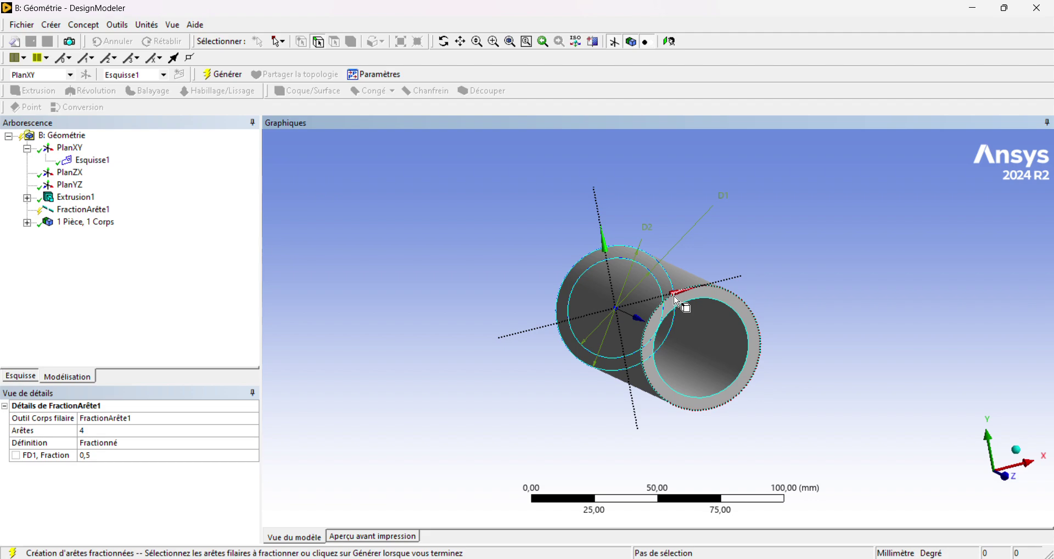
pyautogui.click(237, 80)
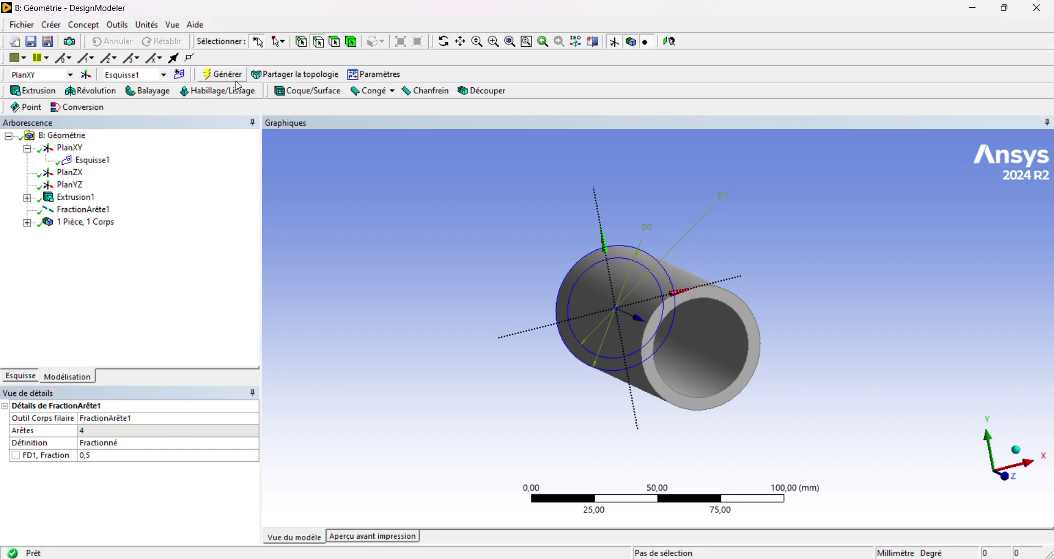
# Examine how the outer and inner circular edges at the tube's far end from the sketch plane are divided.
pyautogui.scroll(5, 804, 308)
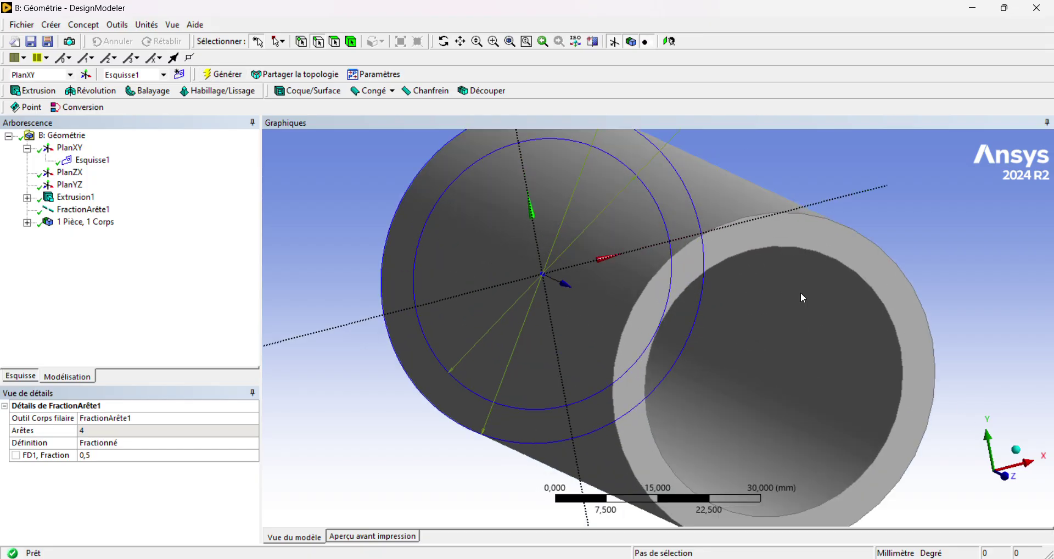
pyautogui.click(884, 252)
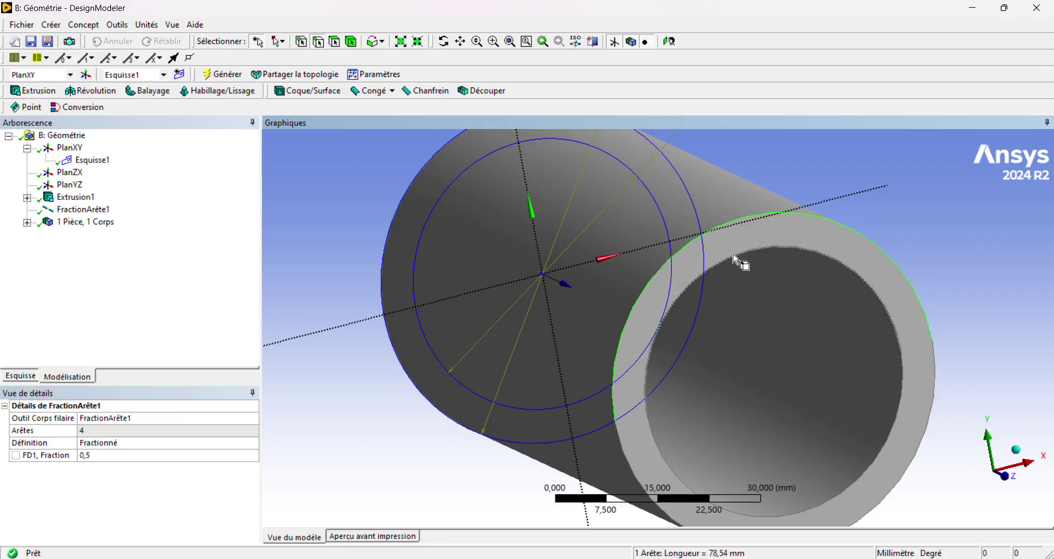
pyautogui.click(630, 466)
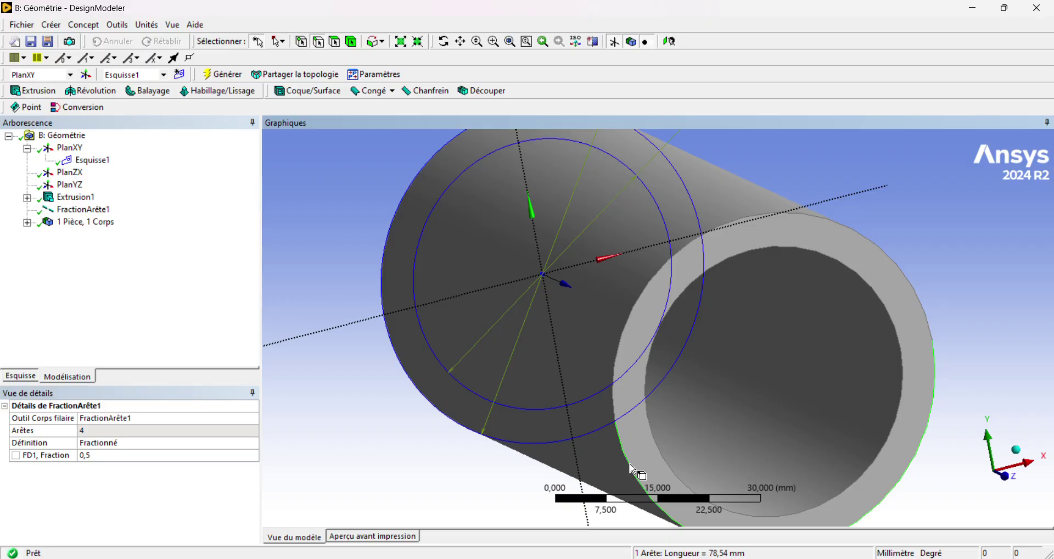
pyautogui.click(869, 471)
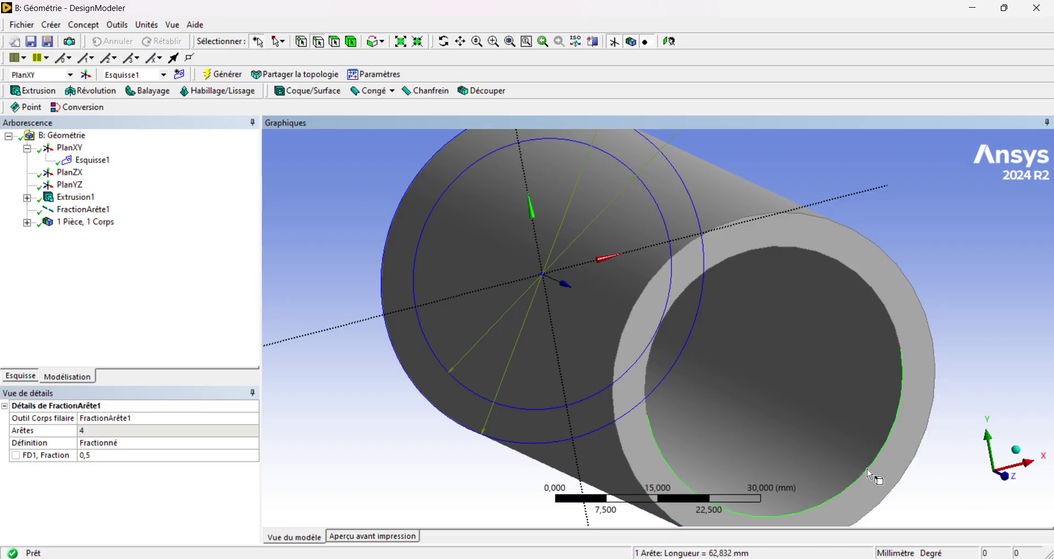
pyautogui.click(748, 250)
pyautogui.scroll(-4, 896, 296)
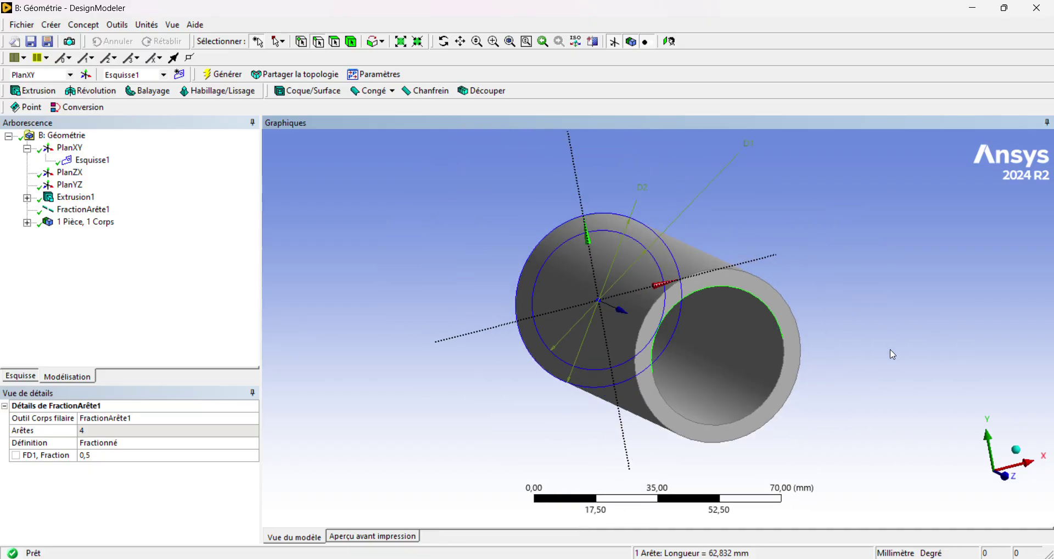
pyautogui.moveTo(890, 349); pyautogui.dragTo(744, 356, button='middle')
pyautogui.click(713, 428)
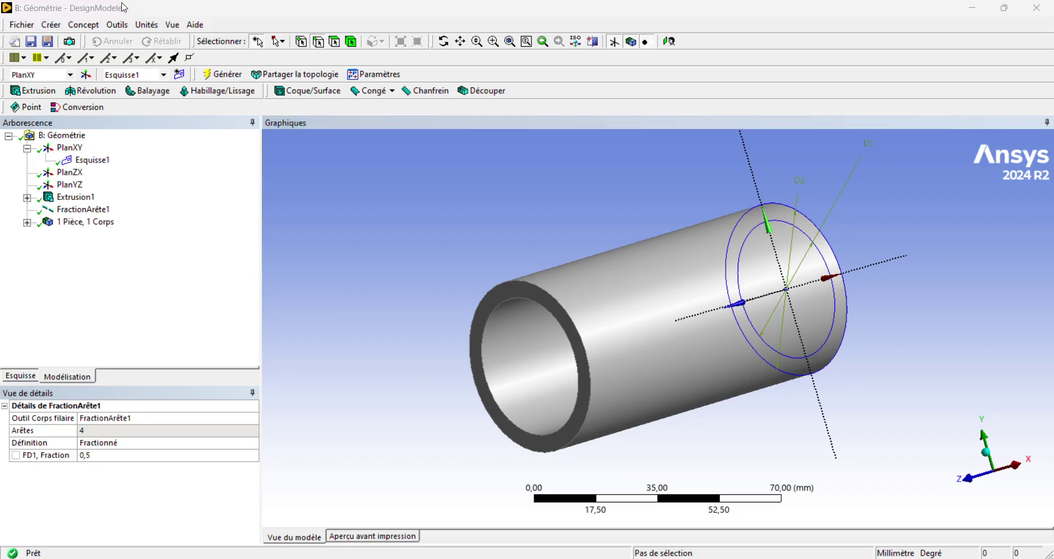
# Create a face split by points and edges with the tube's outer cylindrical surface as the target face.
pyautogui.click(116, 24)
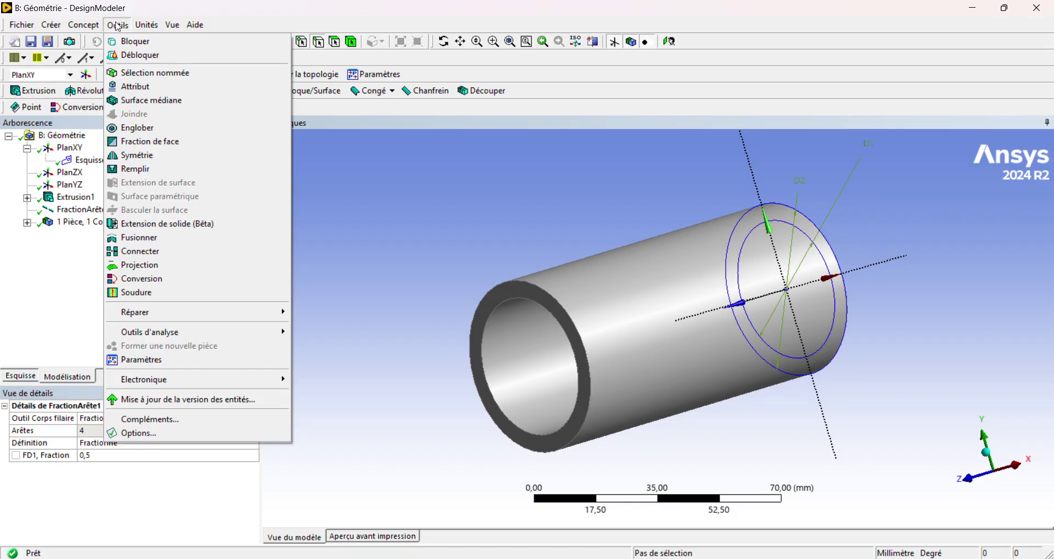
pyautogui.click(148, 141)
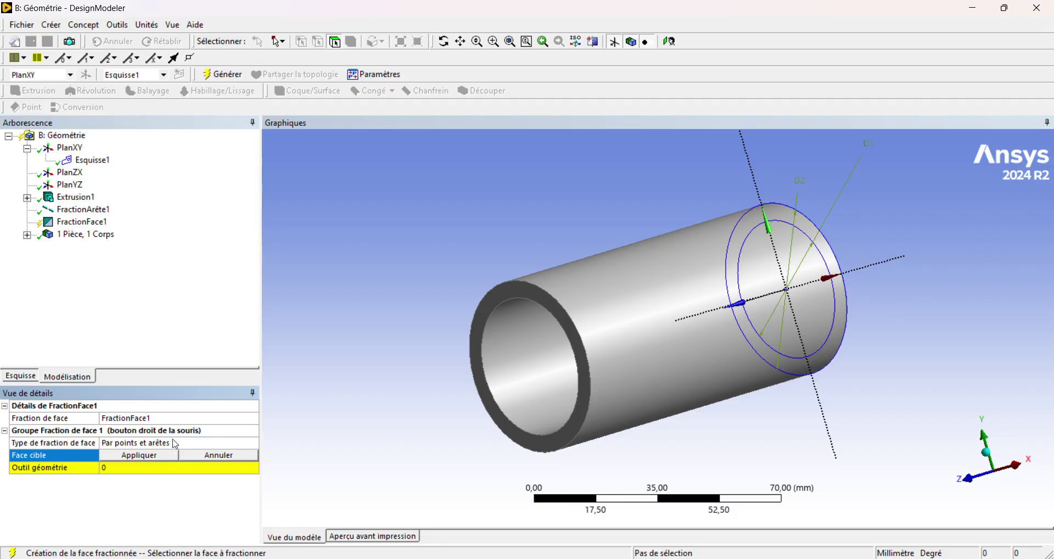
pyautogui.click(198, 442)
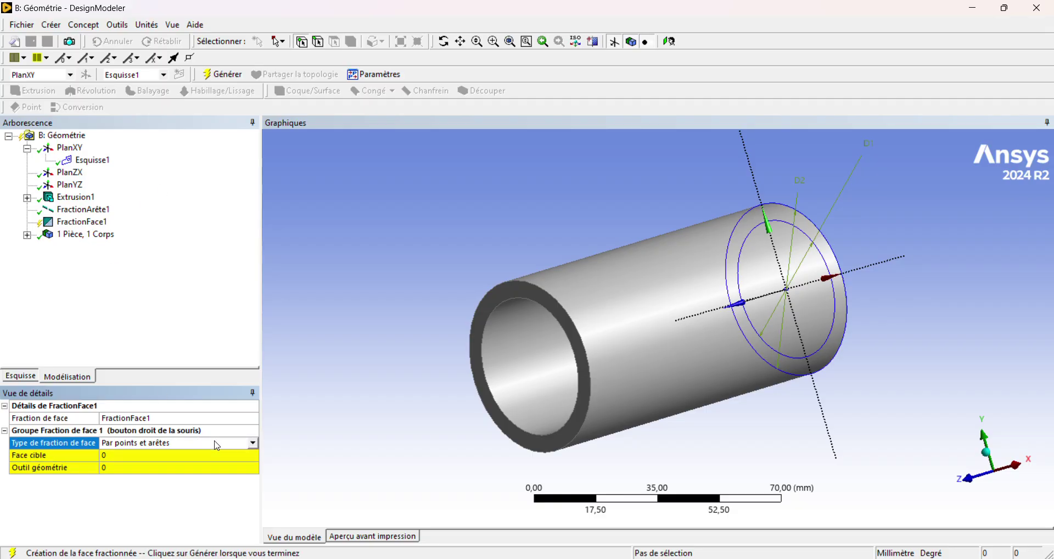
pyautogui.click(252, 442)
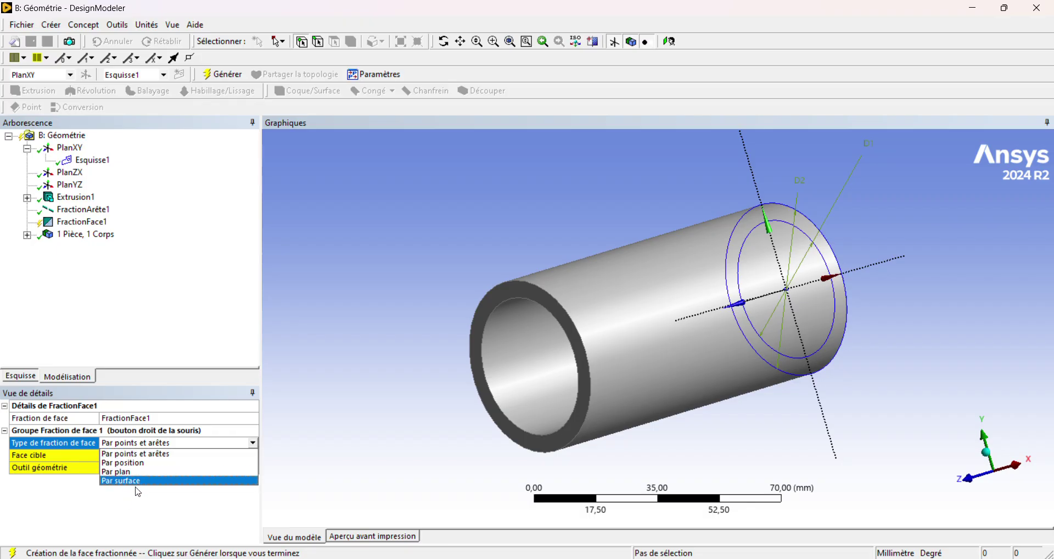
pyautogui.click(140, 455)
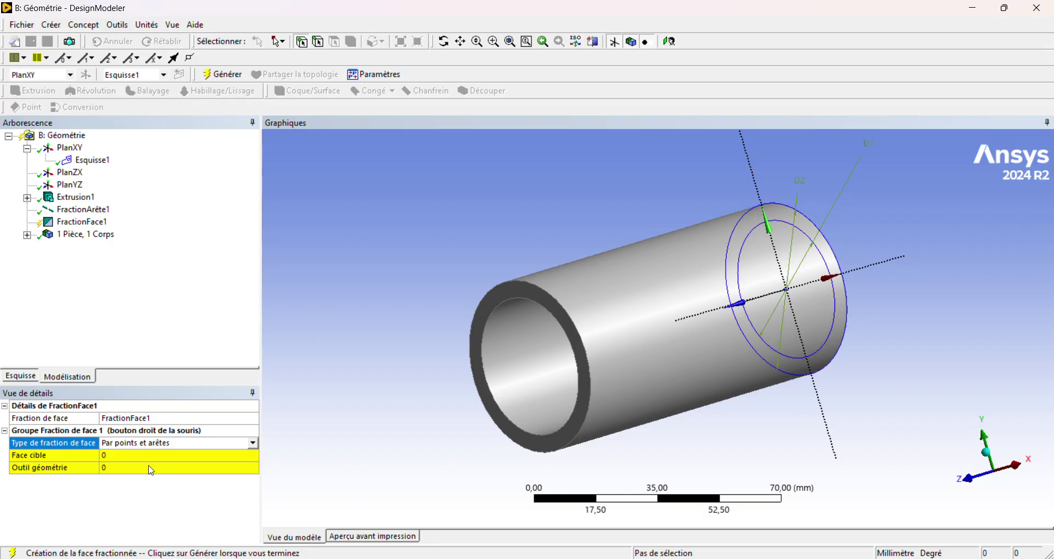
pyautogui.click(113, 456)
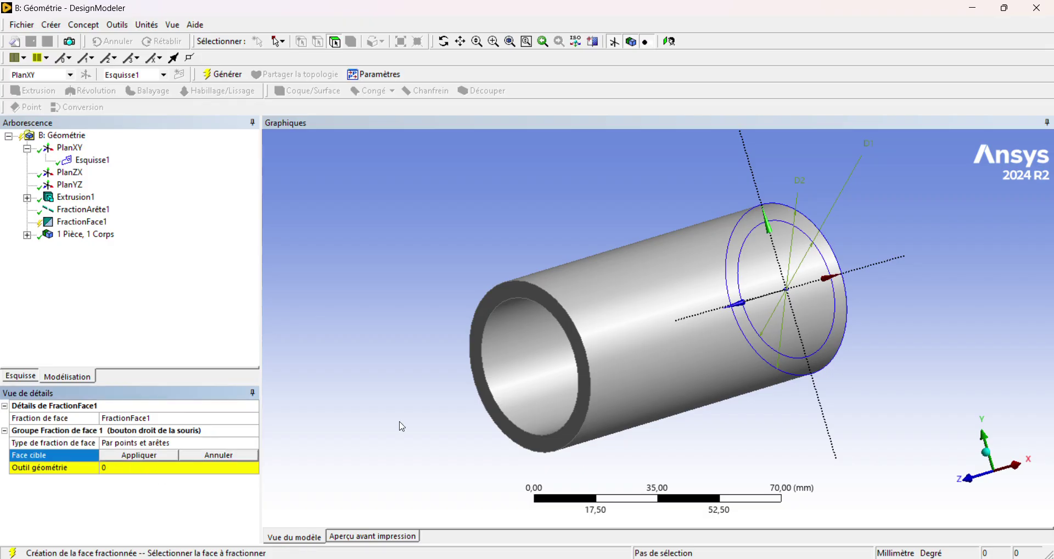
pyautogui.click(658, 349)
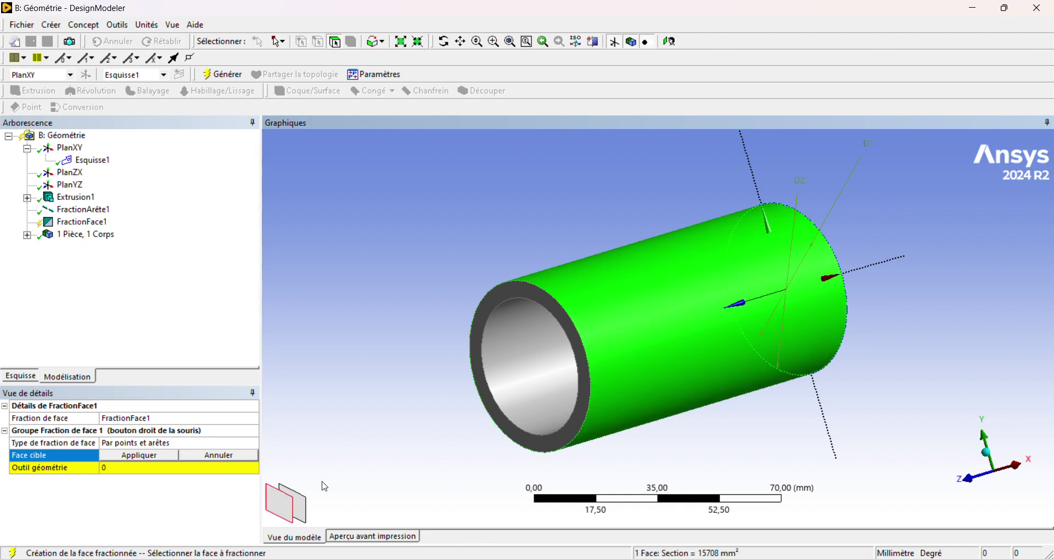
pyautogui.click(157, 456)
# Use the matching outer-edge split points at both tube ends as the face split's tool geometry and generate it.
pyautogui.click(113, 469)
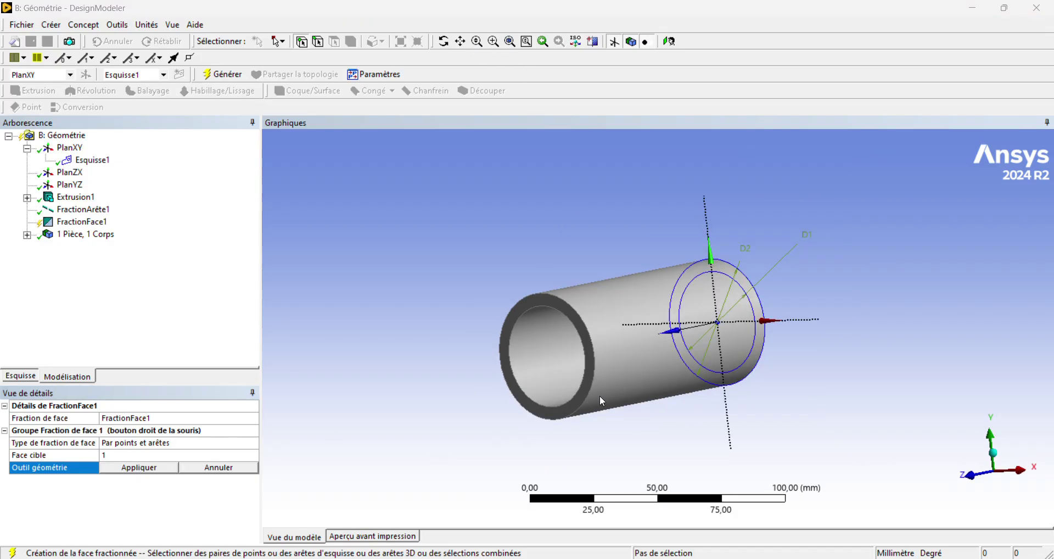
pyautogui.click(595, 356)
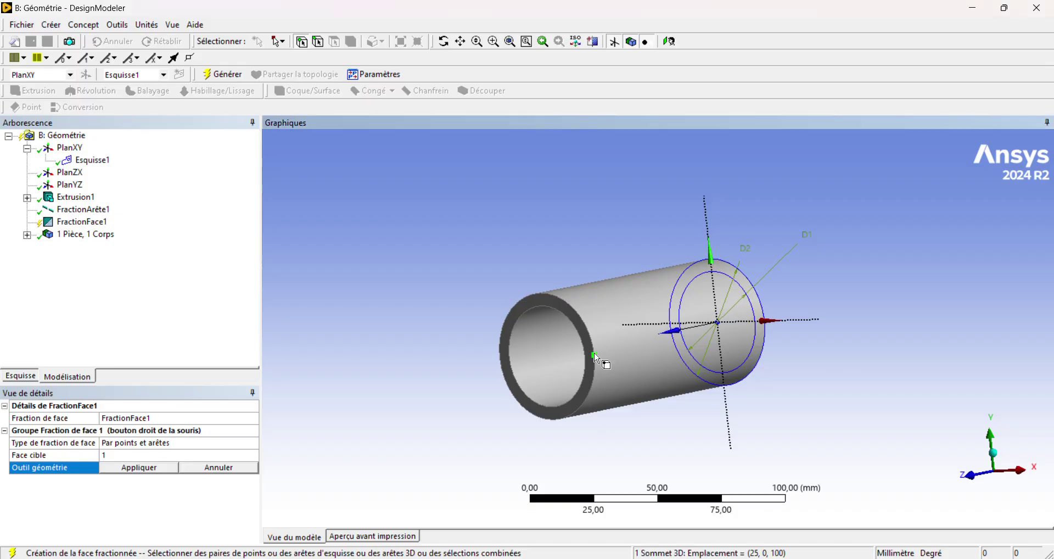
pyautogui.keyDown('ctrl'); pyautogui.click(766, 326); pyautogui.keyUp('ctrl')
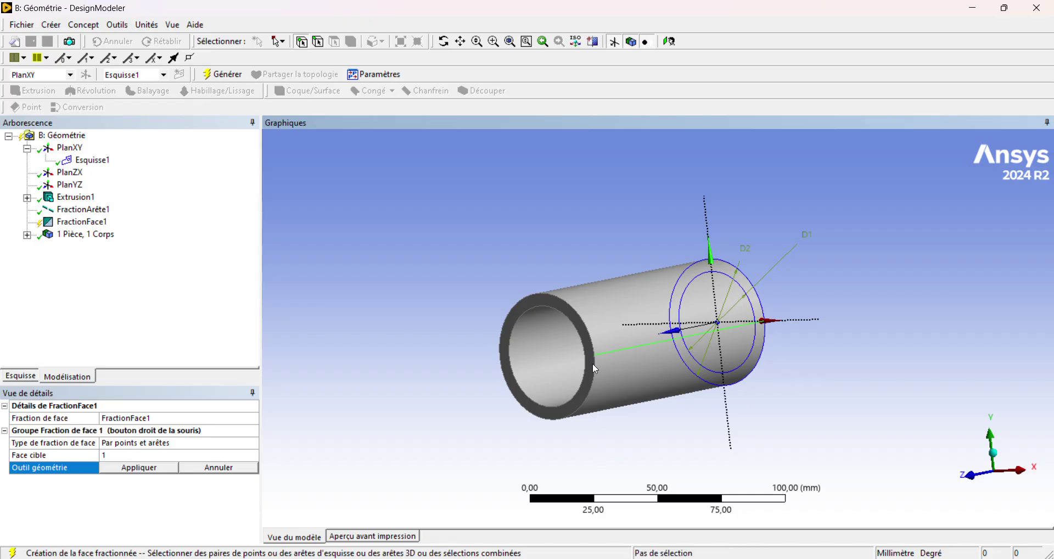
pyautogui.click(137, 468)
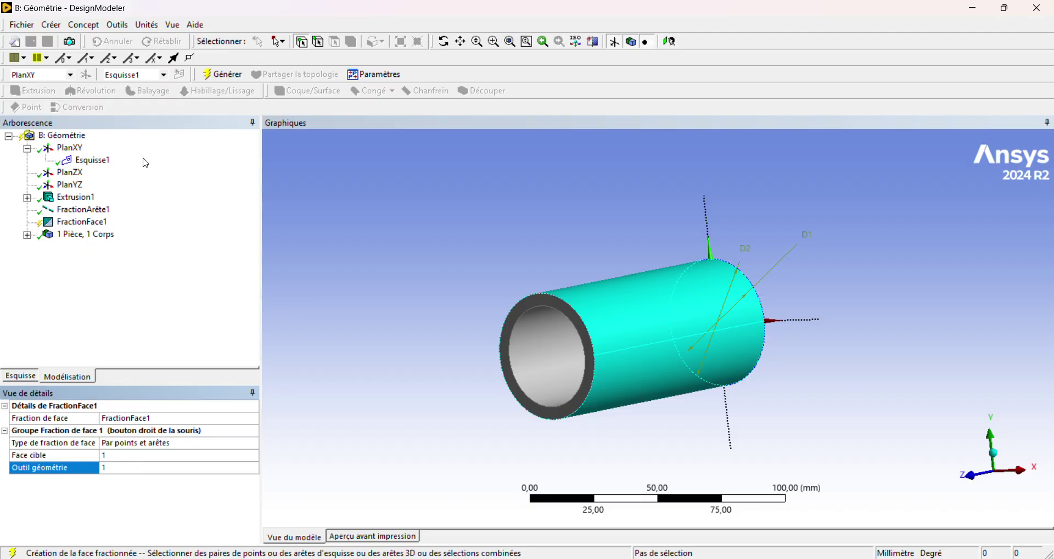
pyautogui.click(113, 27)
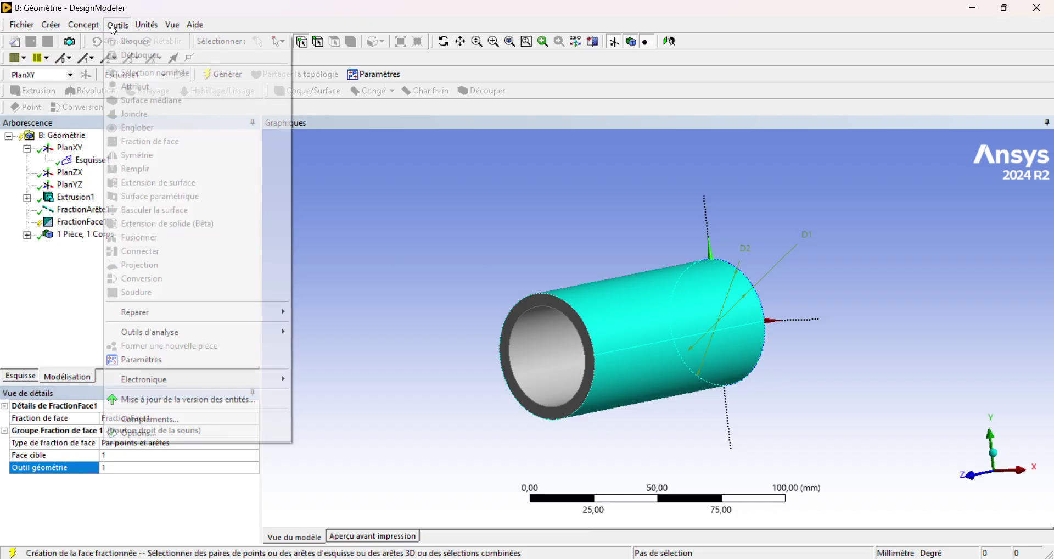
pyautogui.click(439, 268)
pyautogui.click(214, 73)
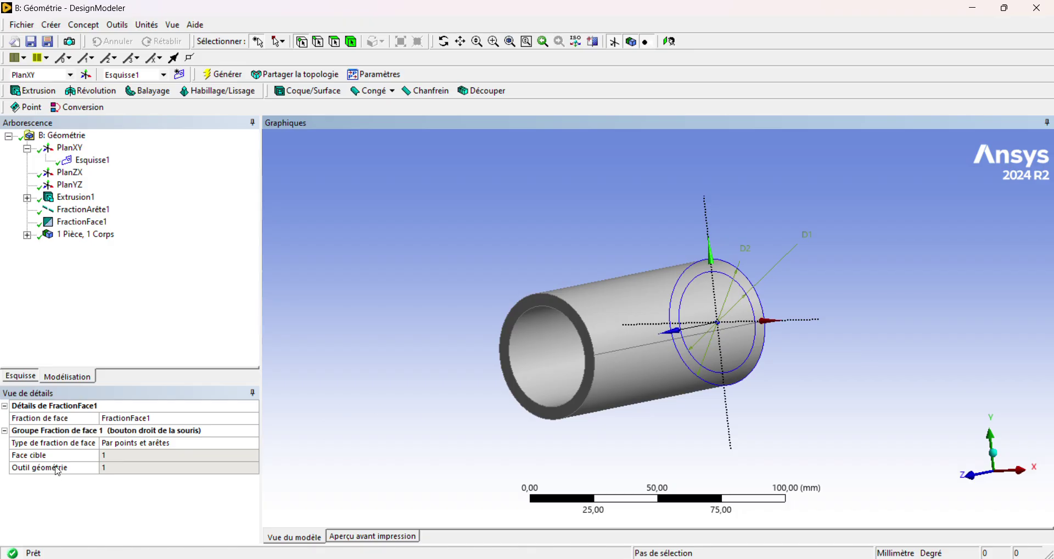
# Check how far the tube's outer cylindrical surface is divided by selecting it.
pyautogui.click(120, 26)
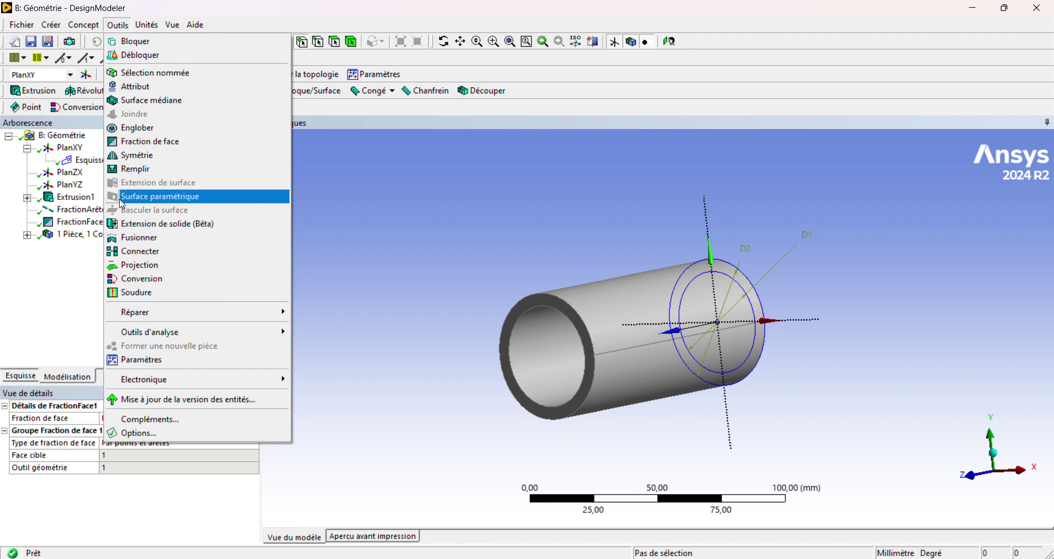
pyautogui.click(370, 173)
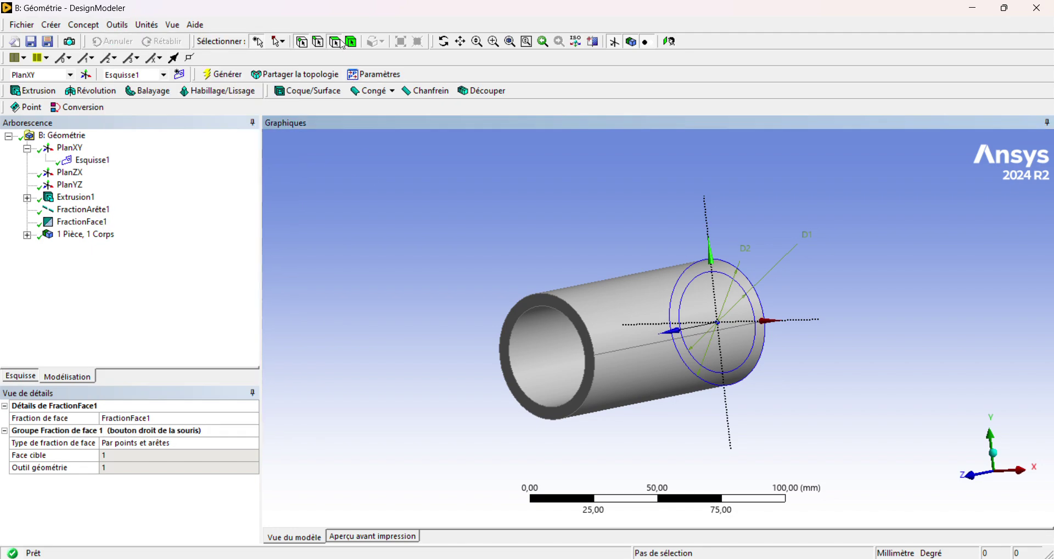
pyautogui.click(630, 328)
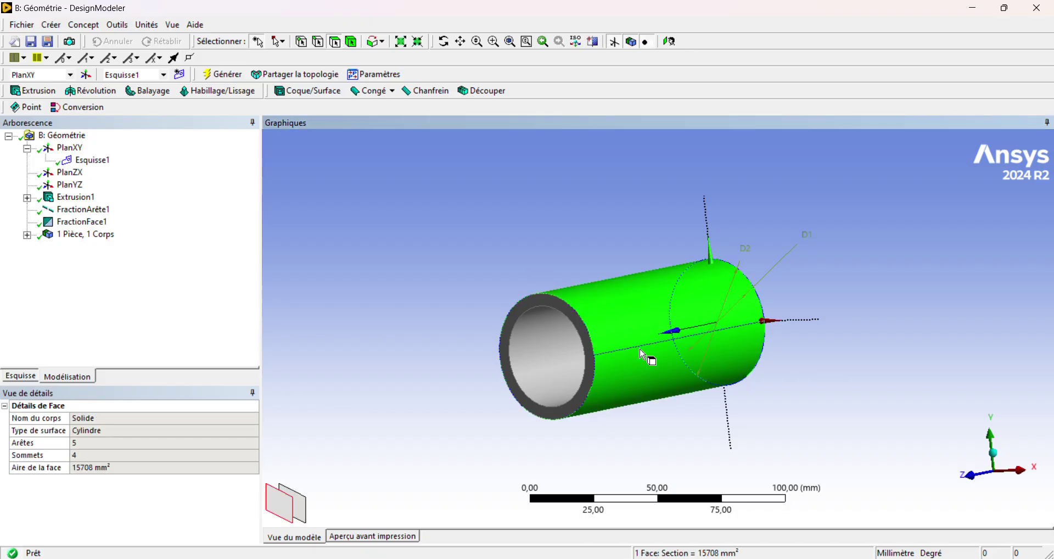
pyautogui.click(447, 181)
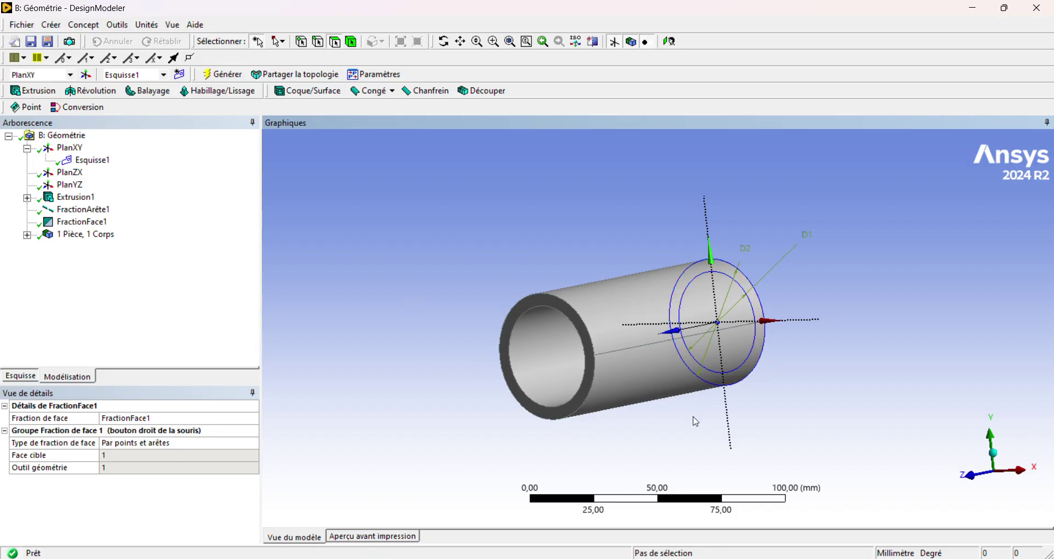
# Create a second face split by points and edges with the tube's outer cylindrical surface as the target face.
pyautogui.click(120, 25)
pyautogui.click(167, 141)
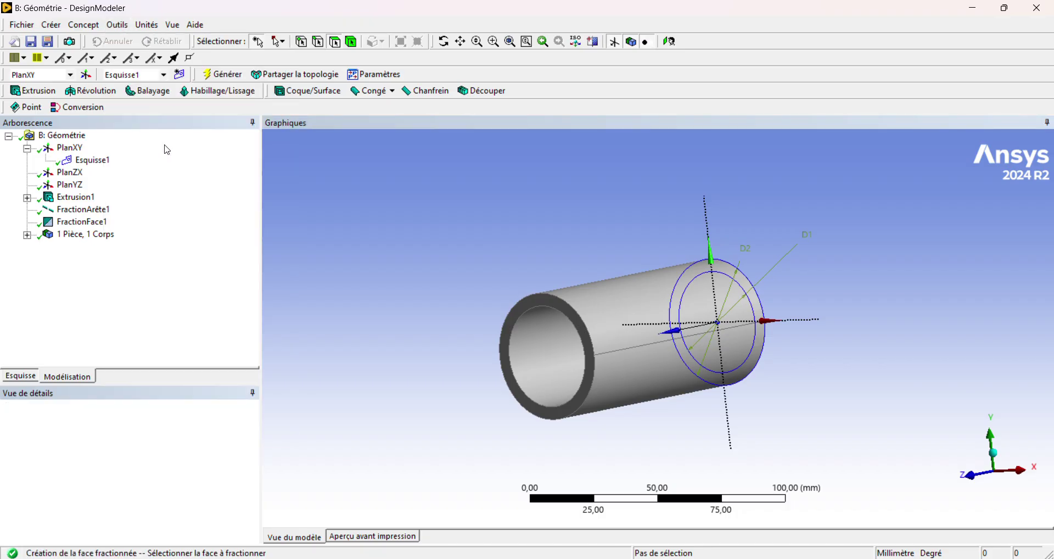
pyautogui.moveTo(473, 371); pyautogui.dragTo(725, 353, button='middle')
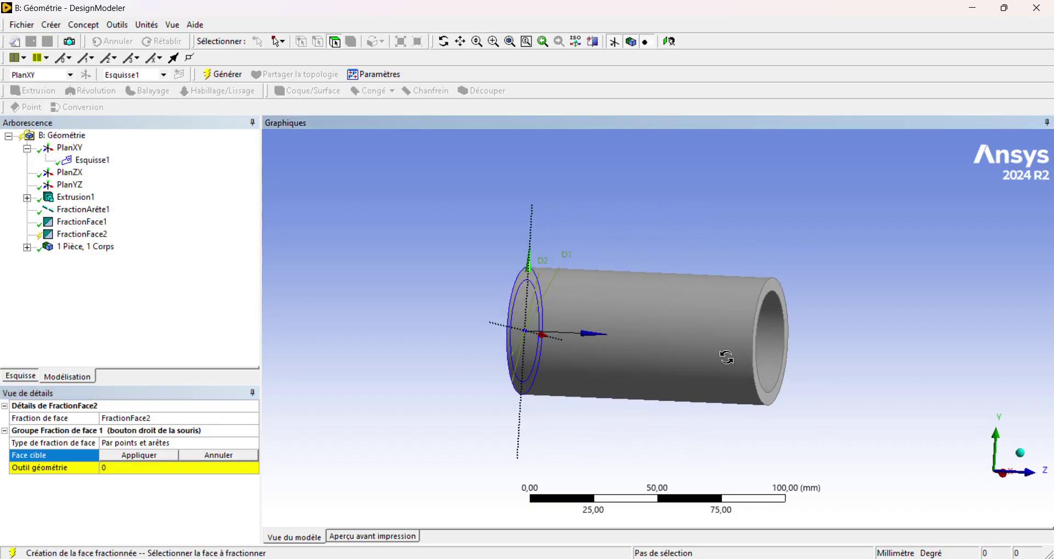
pyautogui.click(681, 374)
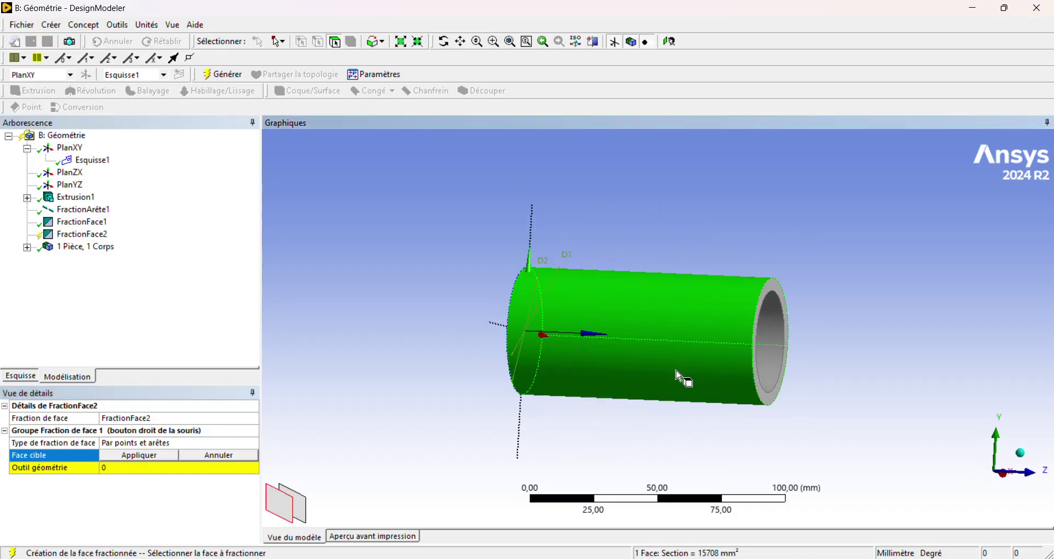
pyautogui.click(144, 456)
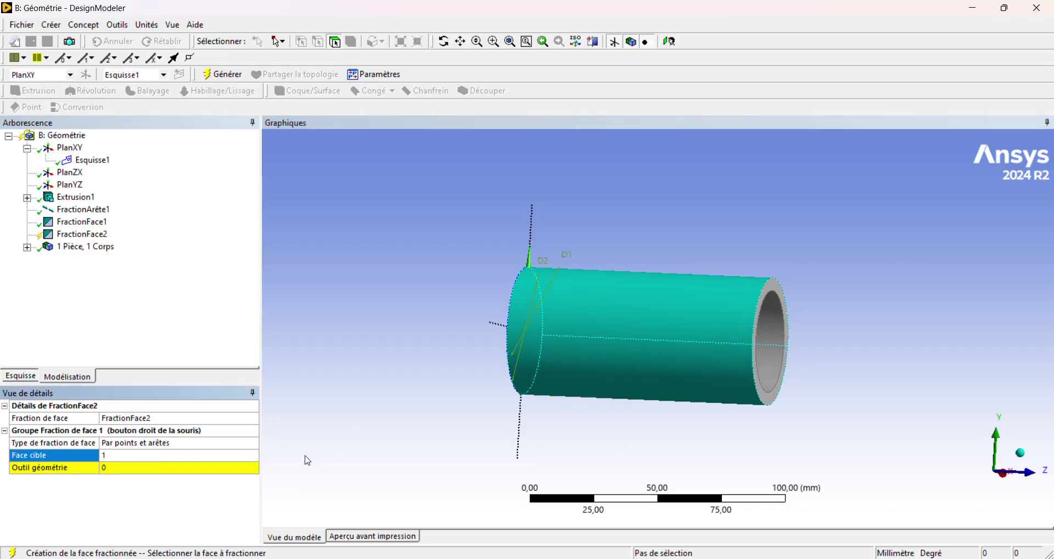
# Use the outer-edge split points at both ends on the tube's opposite side as the second face split's tool geometry and generate it.
pyautogui.click(120, 469)
pyautogui.click(121, 469)
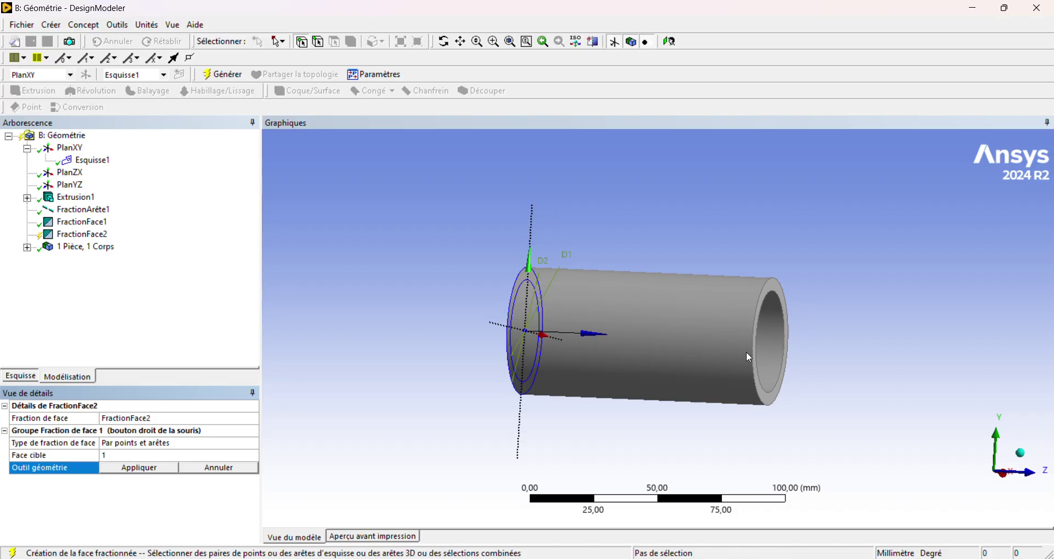
pyautogui.click(752, 326)
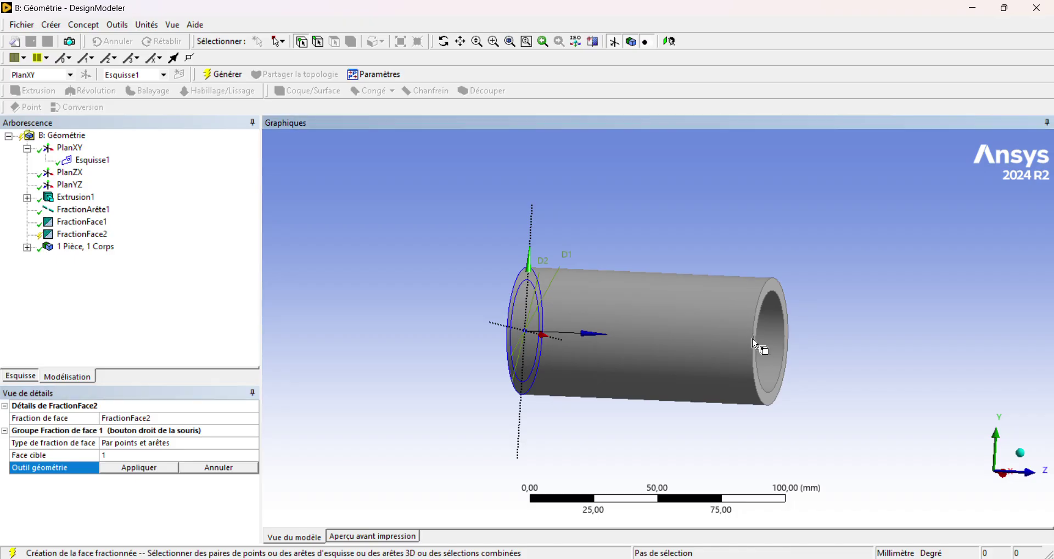
pyautogui.click(508, 327)
pyautogui.moveTo(671, 342)
pyautogui.mouseDown(button='middle')
pyautogui.moveTo(700, 371)
pyautogui.moveTo(807, 382)
pyautogui.moveTo(750, 383)
pyautogui.mouseUp(button='middle')
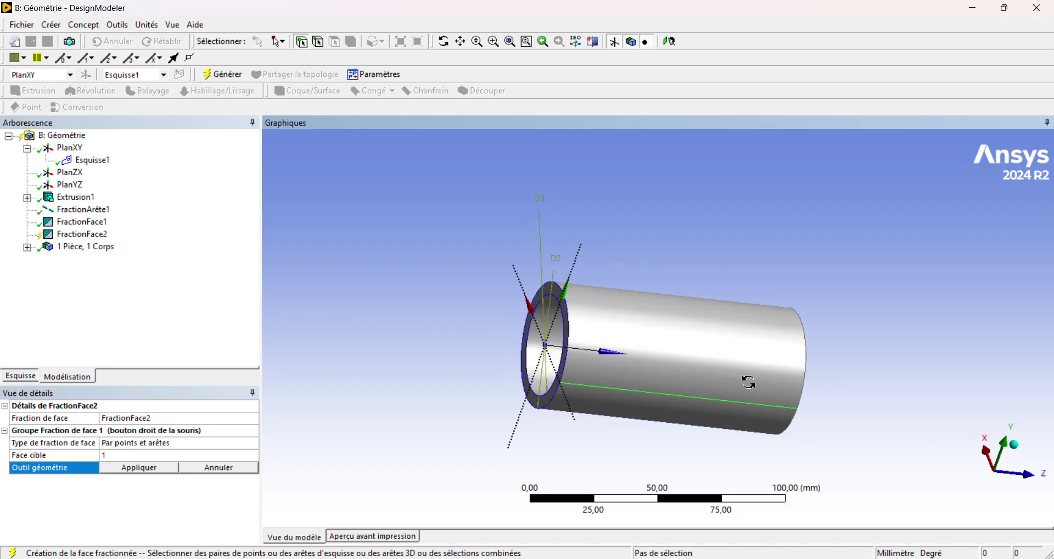
pyautogui.click(153, 471)
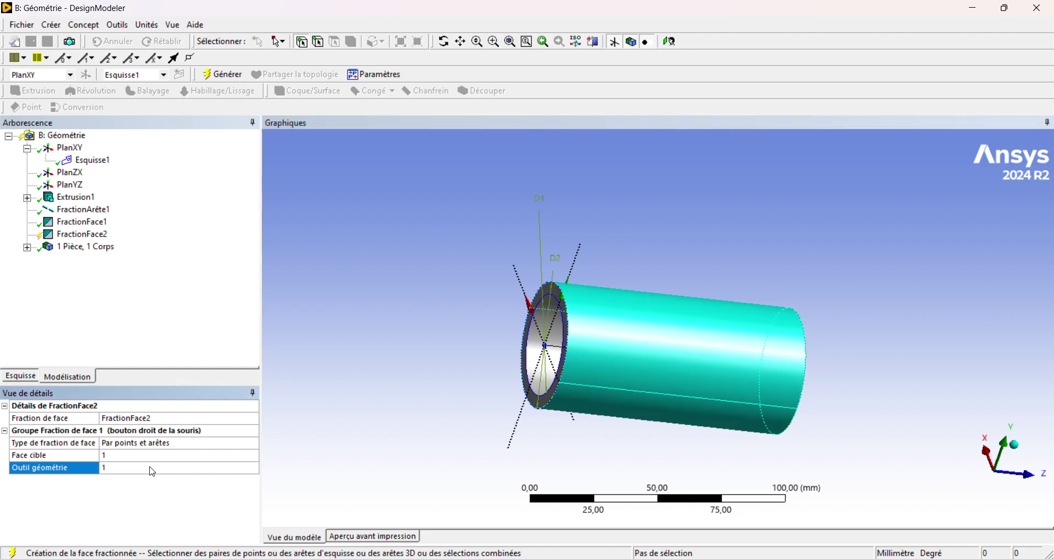
pyautogui.click(223, 74)
# Inspect the division of the tube's outer surface by selecting its upper and lower faces individually.
pyautogui.moveTo(898, 406); pyautogui.dragTo(610, 416, button='middle')
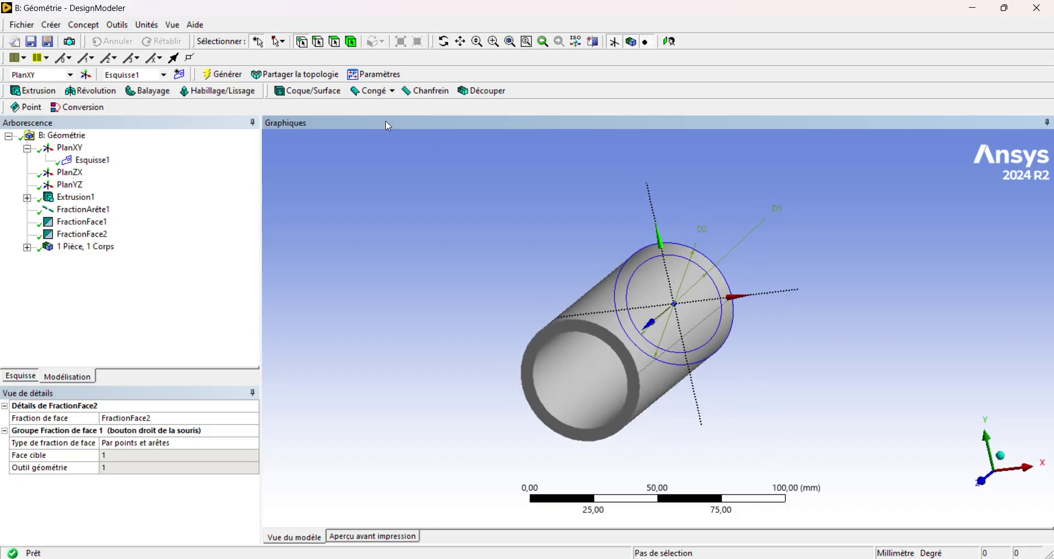
pyautogui.click(632, 340)
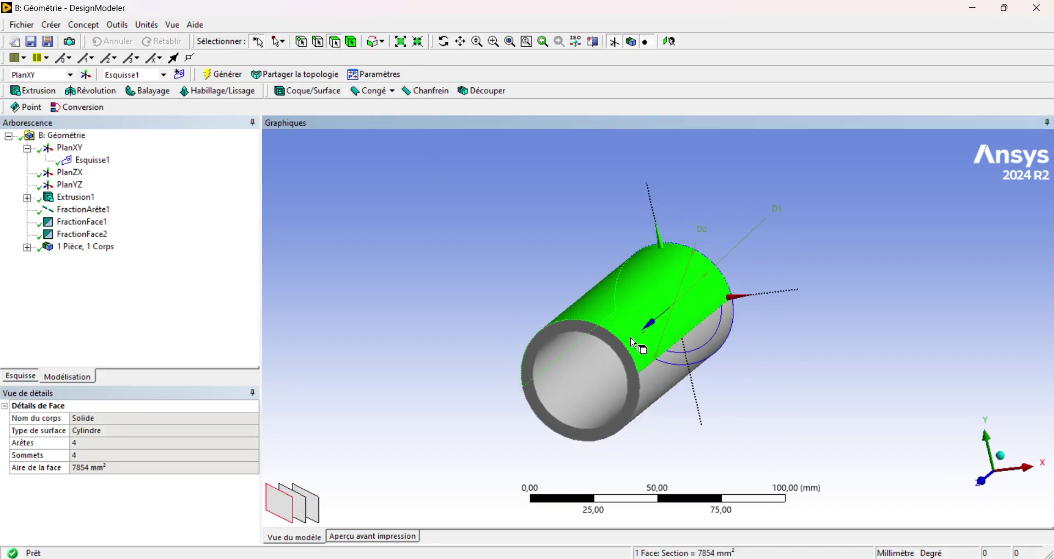
pyautogui.moveTo(632, 378)
pyautogui.mouseDown(button='middle')
pyautogui.moveTo(625, 370)
pyautogui.moveTo(631, 378)
pyautogui.mouseUp(button='middle')
pyautogui.click(630, 373)
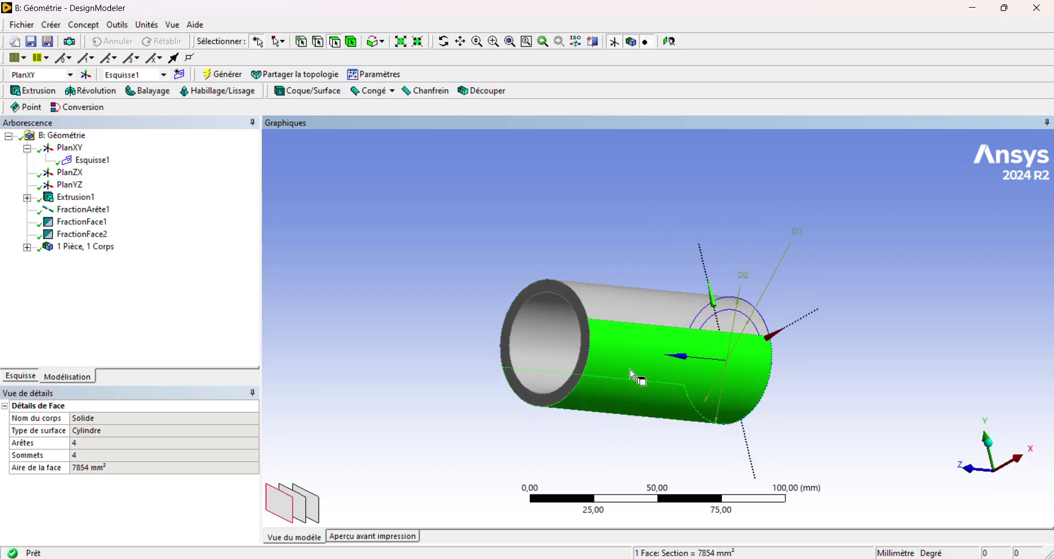
pyautogui.click(636, 330)
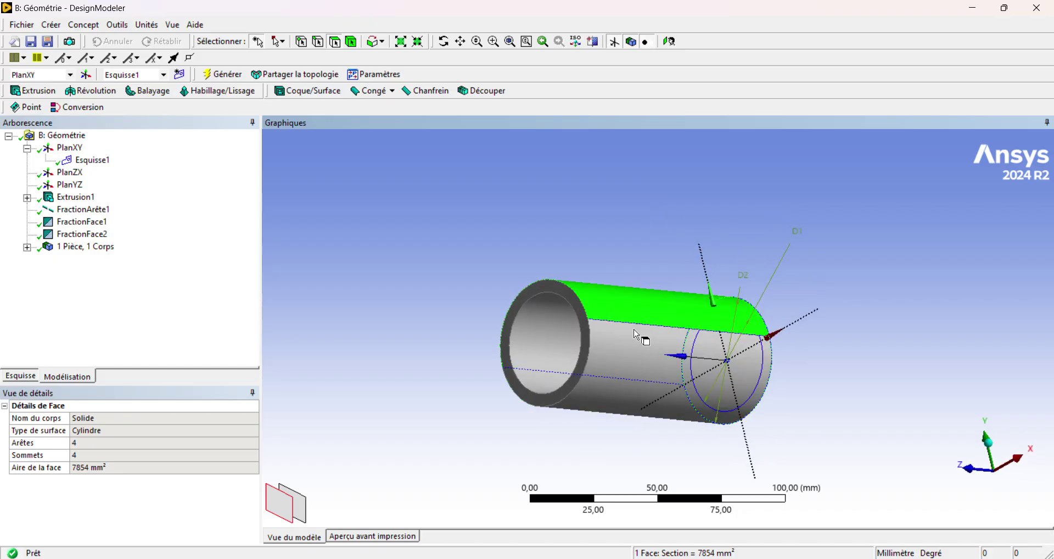
pyautogui.moveTo(649, 228); pyautogui.dragTo(591, 230, button='middle')
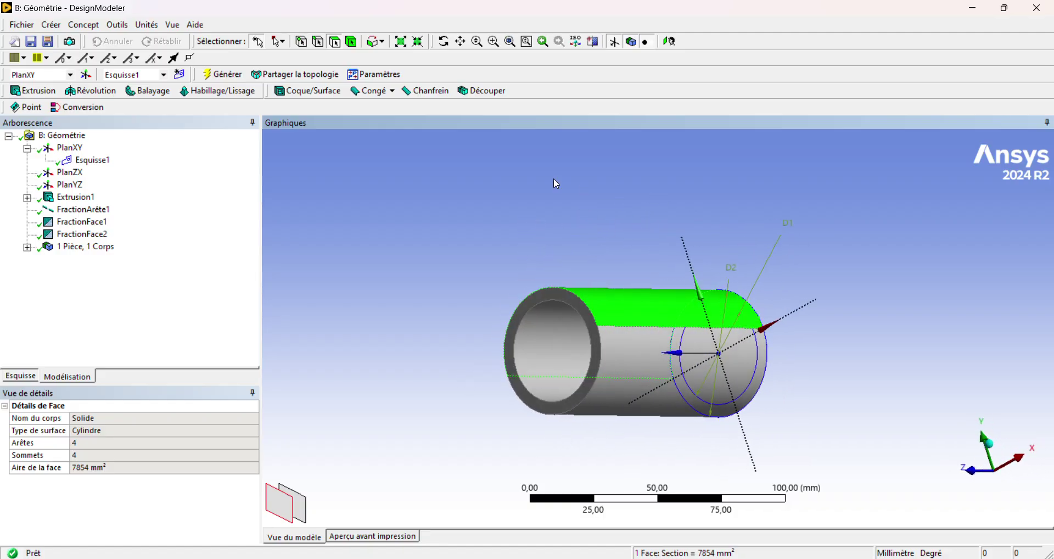